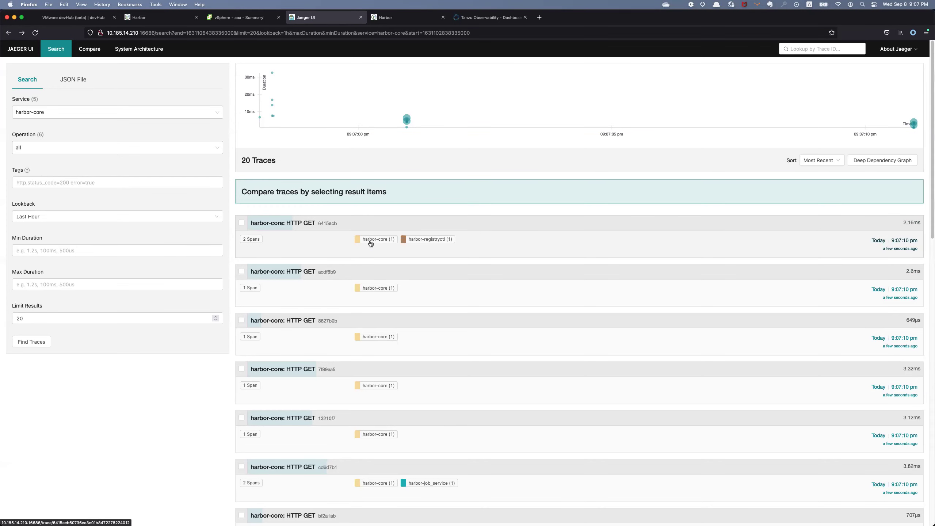
Inspect the serve-http span's tags in the harbor-core HTTP GET trace 6415ecb, including http.target, and return to the trace results
click(437, 240)
click(324, 234)
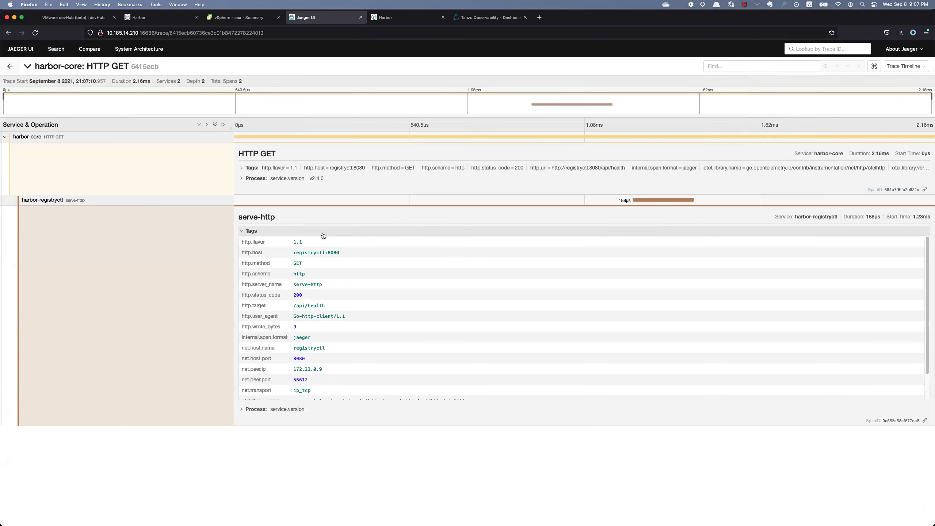
drag(293, 306, 353, 306)
click(411, 305)
key(super+Left)
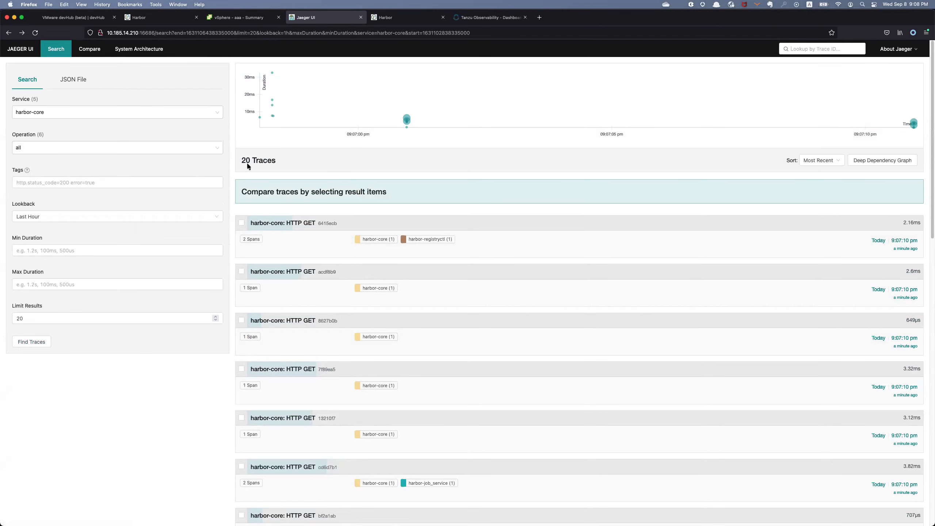
Search for traces of the harbor-registryctl service
click(66, 112)
click(64, 133)
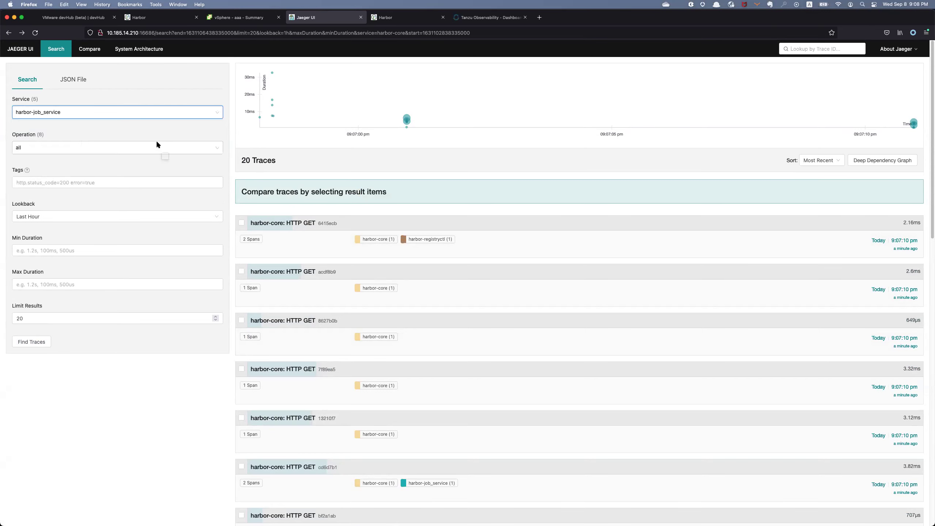
click(111, 116)
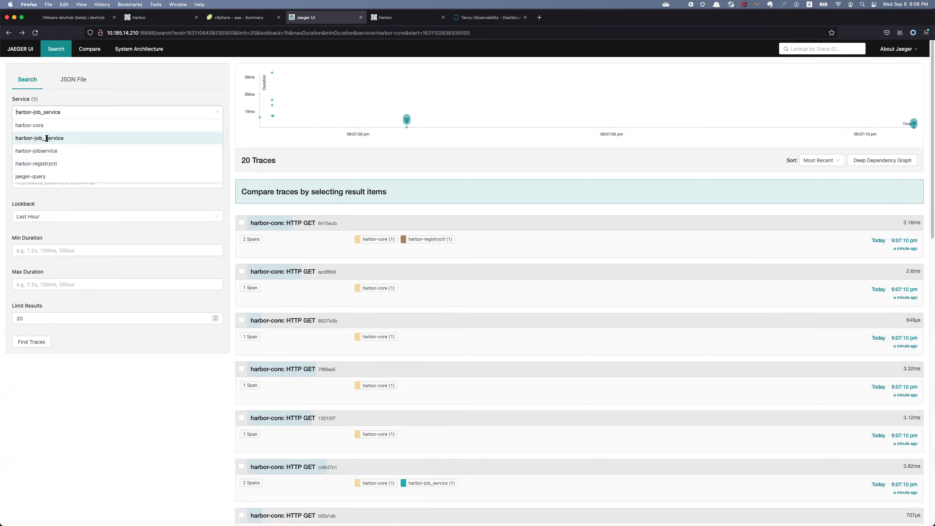
click(61, 161)
click(44, 345)
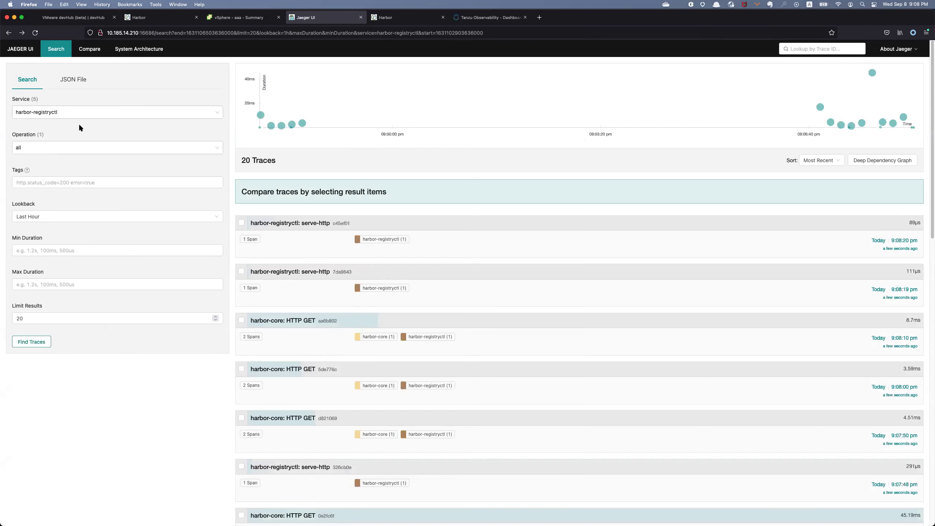
Search for traces of the harbor-jobservice service
click(85, 113)
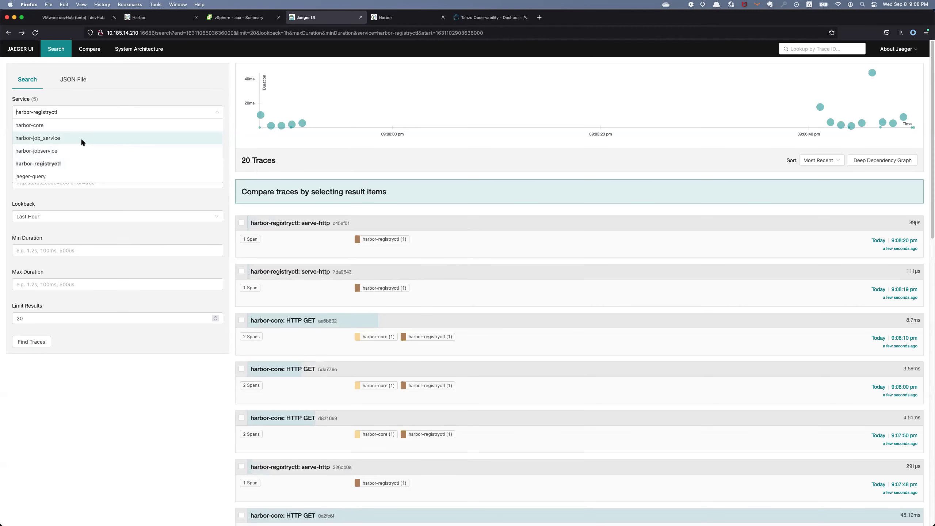
click(74, 150)
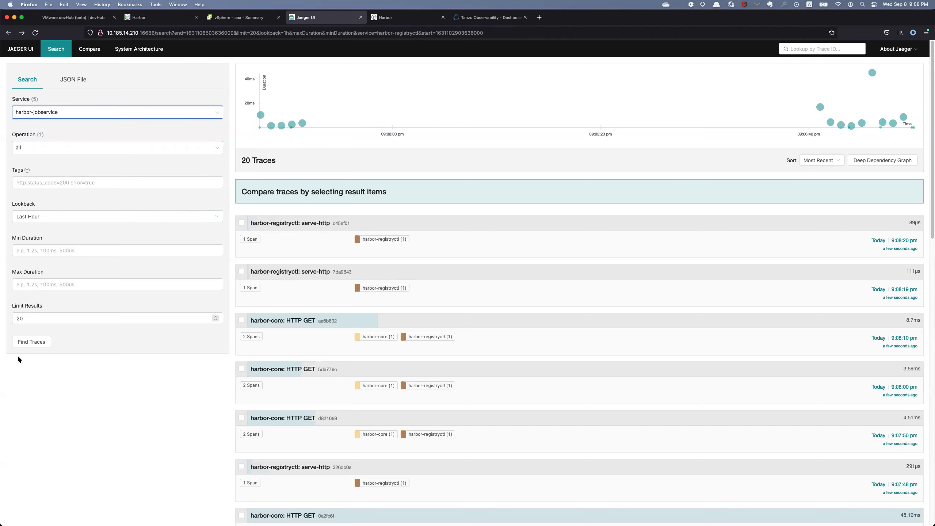
click(22, 343)
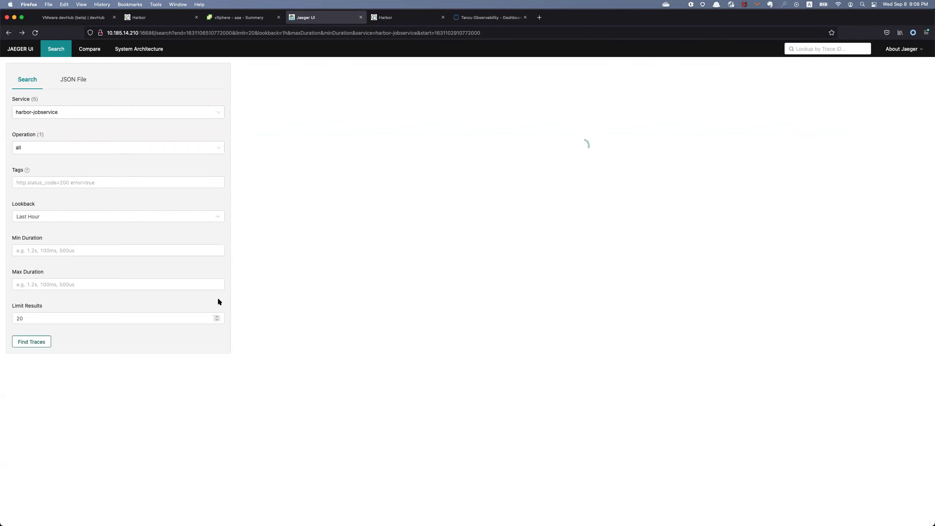
Search for traces of the harbor-job_service service and look through the results
click(76, 112)
click(75, 136)
click(37, 343)
scroll(372, 264, down, 10)
scroll(374, 260, up, 10)
Switch to Harbor, review the settings of the rmq replication rule, and close them without saving
click(386, 18)
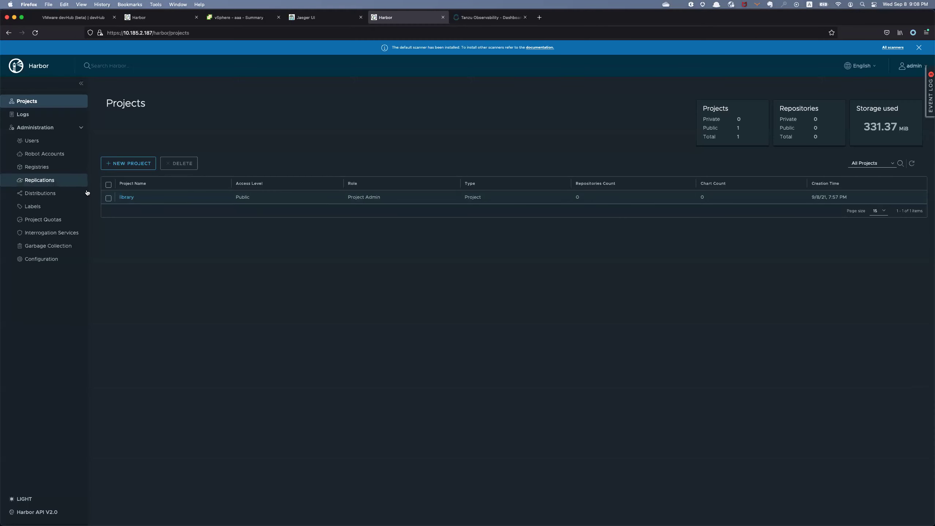
click(49, 181)
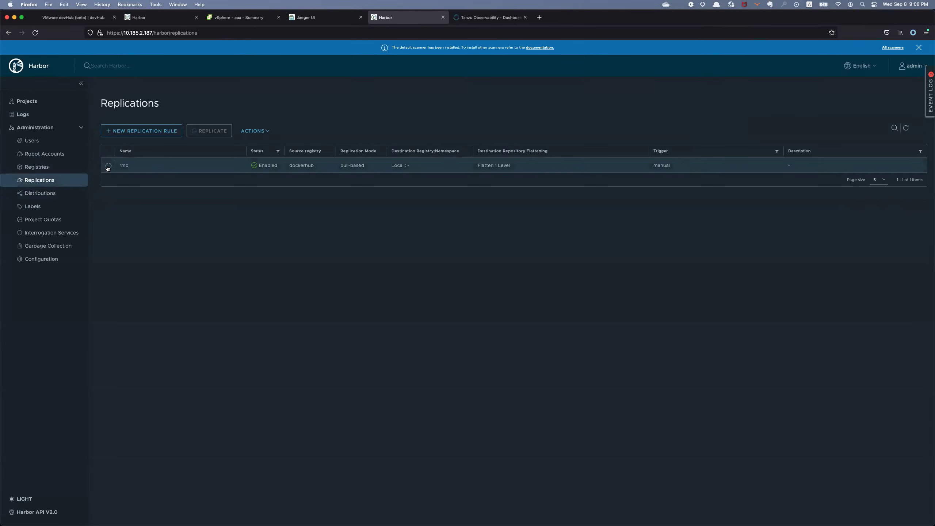
click(108, 167)
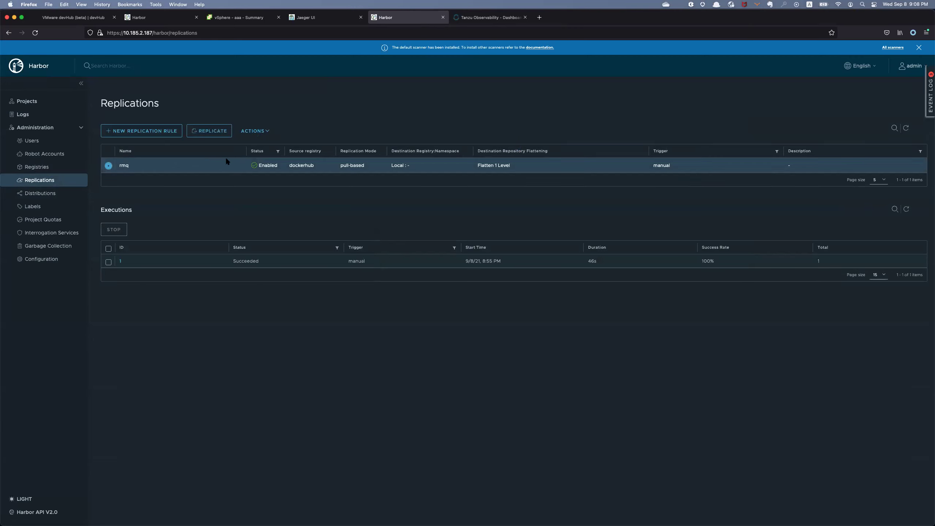
click(260, 130)
click(267, 150)
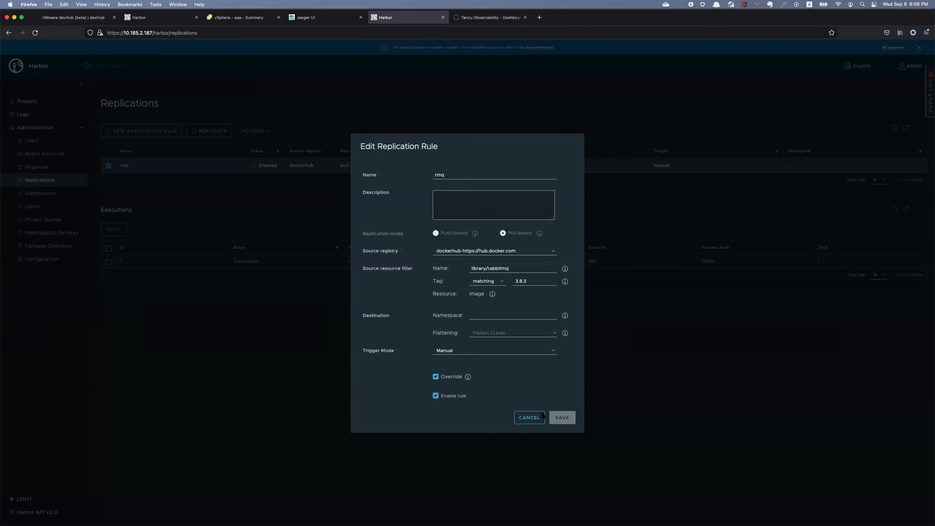
click(532, 418)
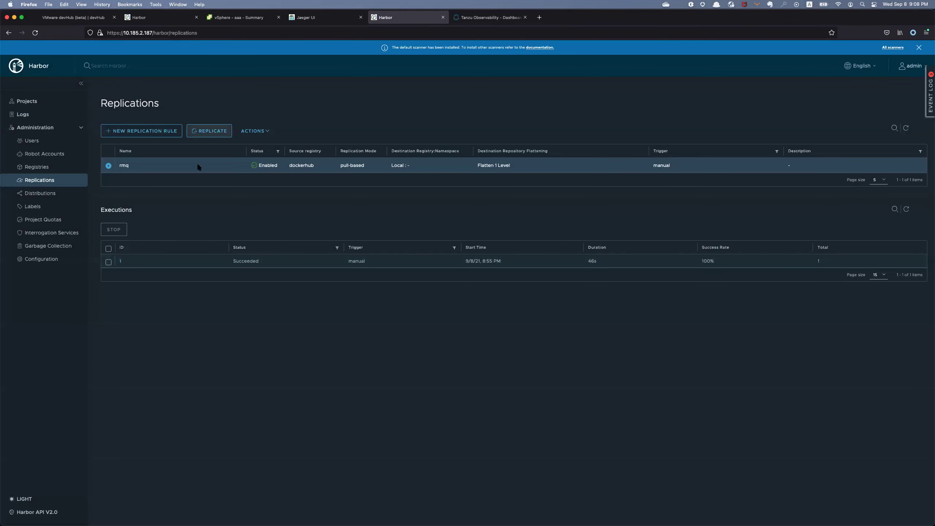
Run the rmq replication rule manually
click(254, 132)
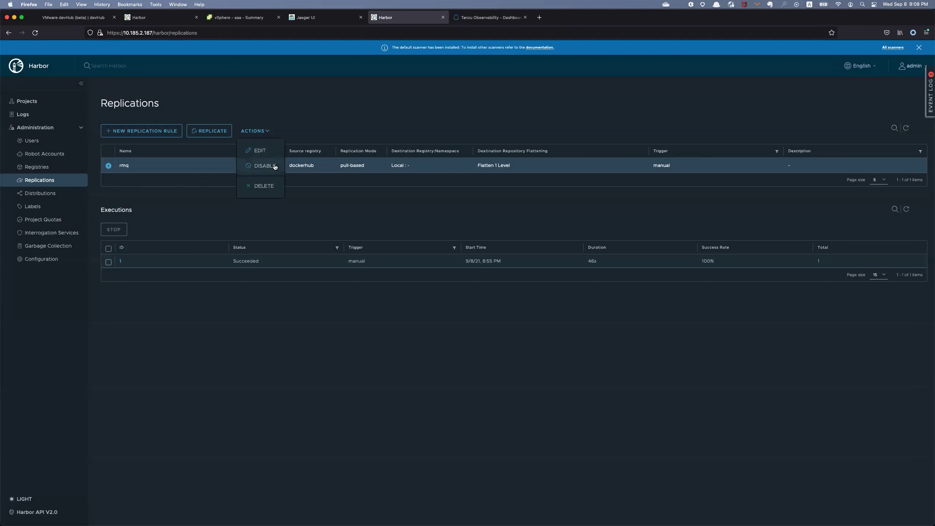
click(218, 130)
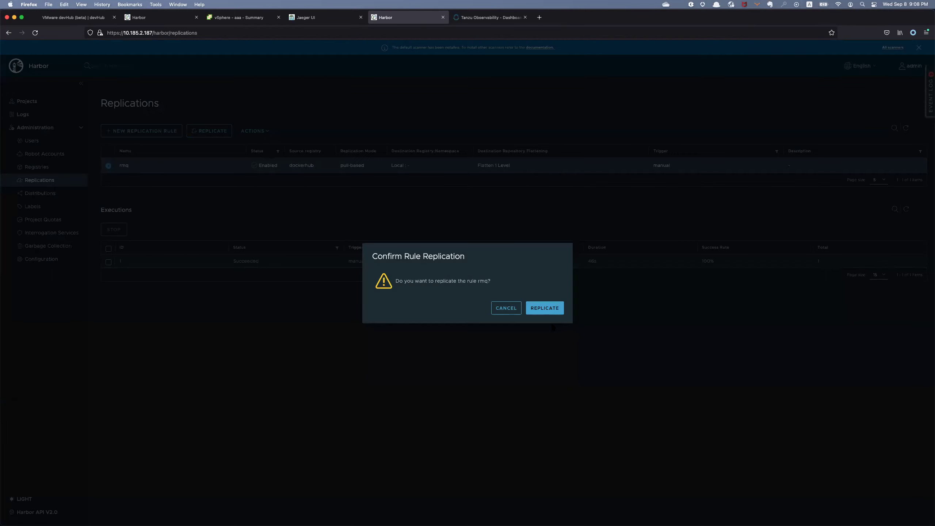
click(547, 306)
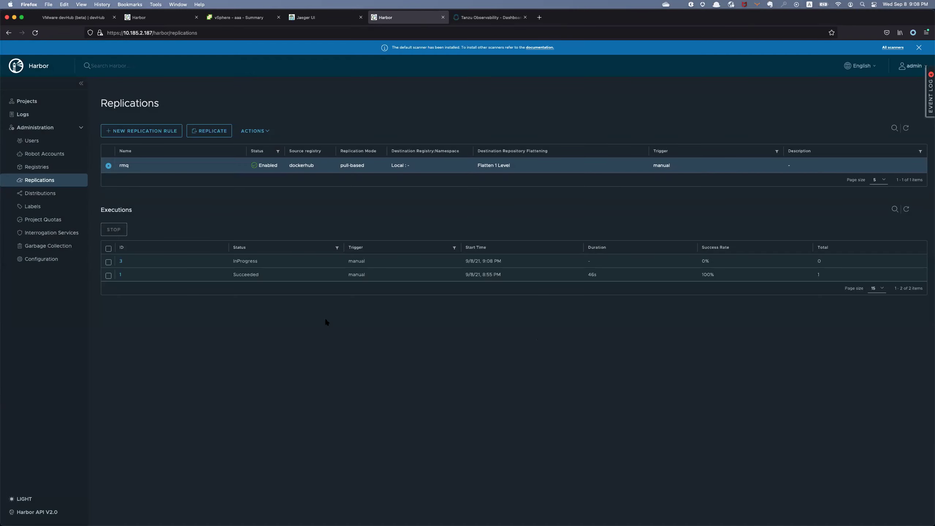
Check the newest execution of the rmq rule and read the log of its library/rabbitmq copy task to the end
click(121, 261)
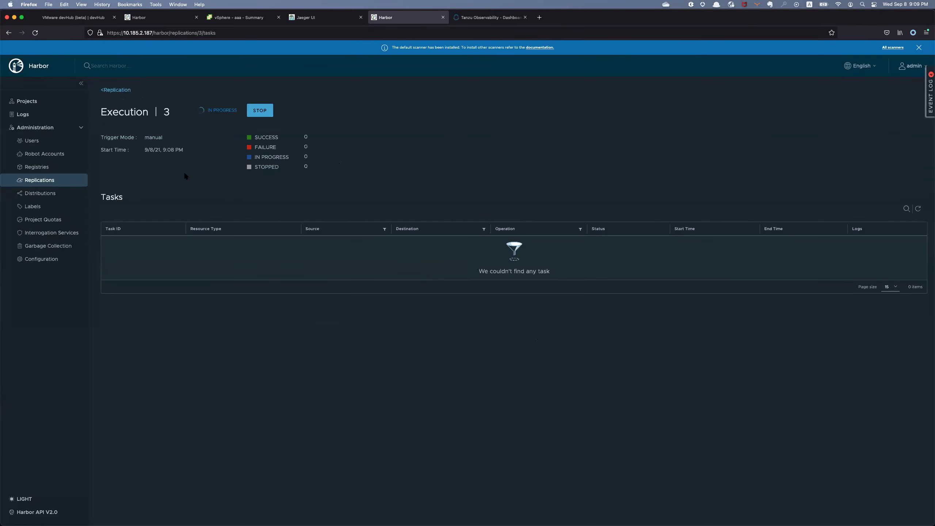
click(50, 180)
click(45, 154)
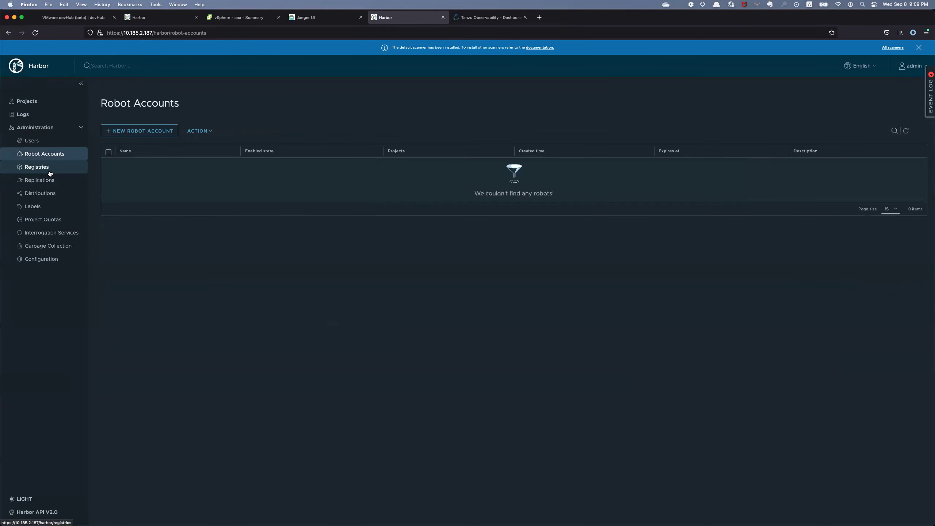
click(50, 180)
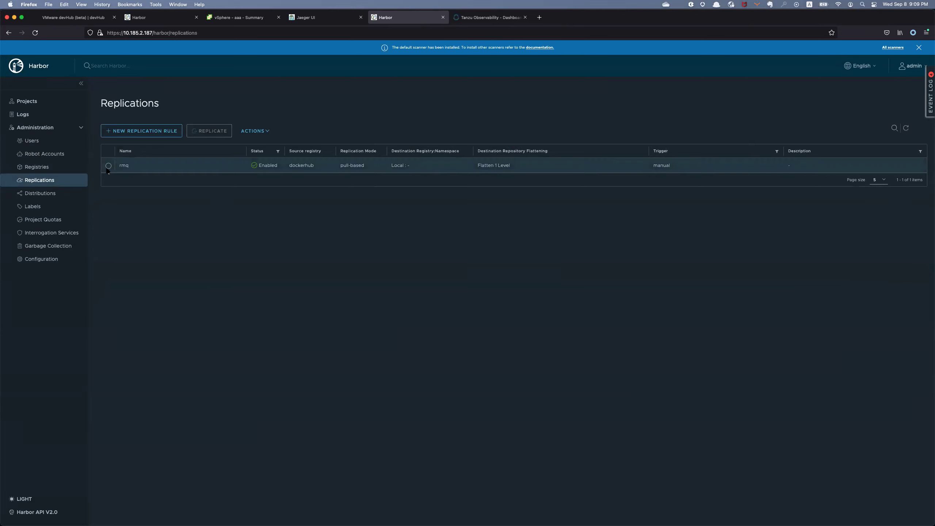
click(109, 166)
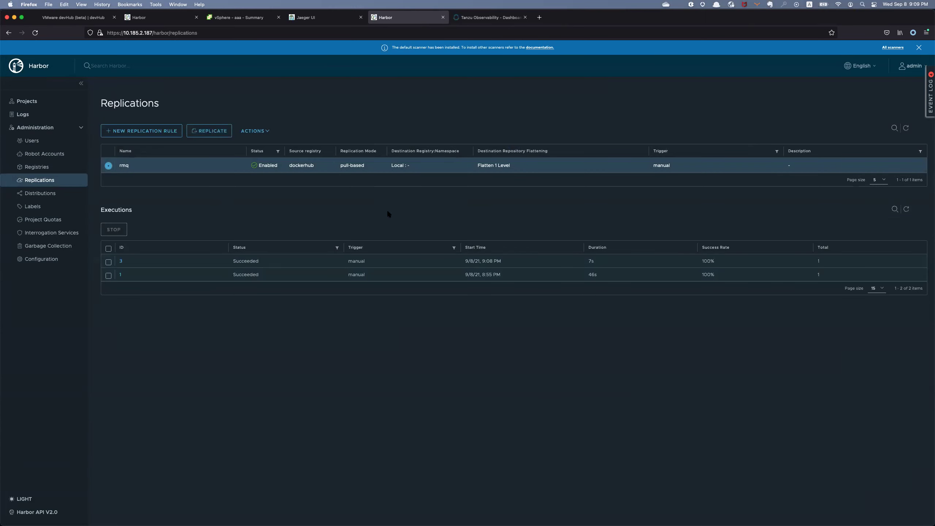
click(121, 261)
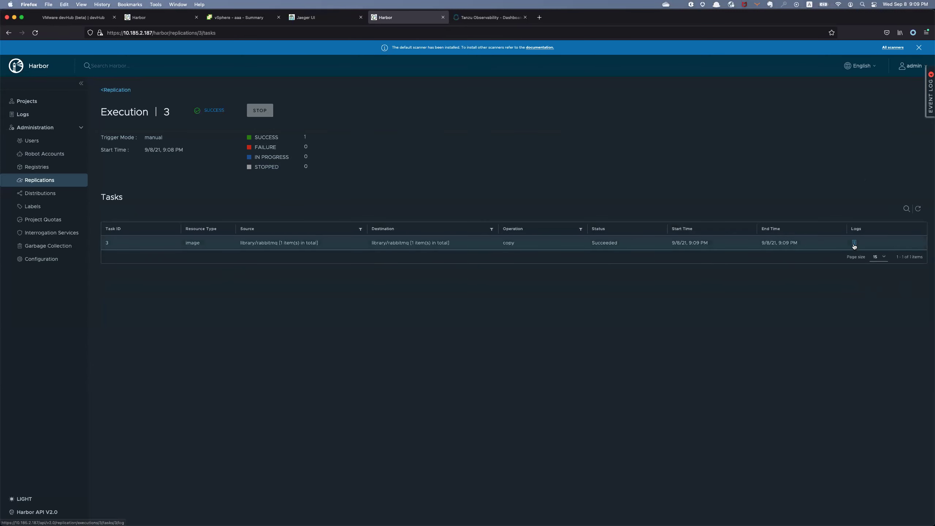
click(854, 243)
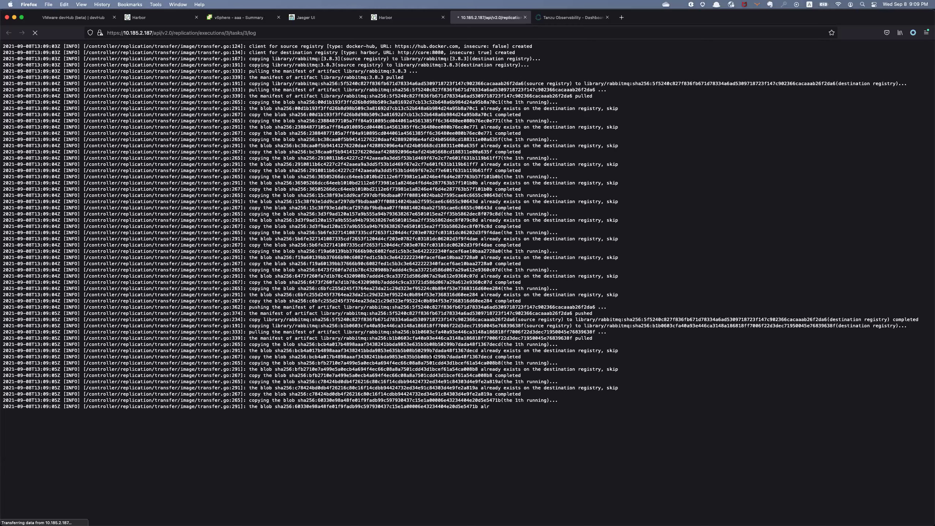
scroll(457, 350, down, 10)
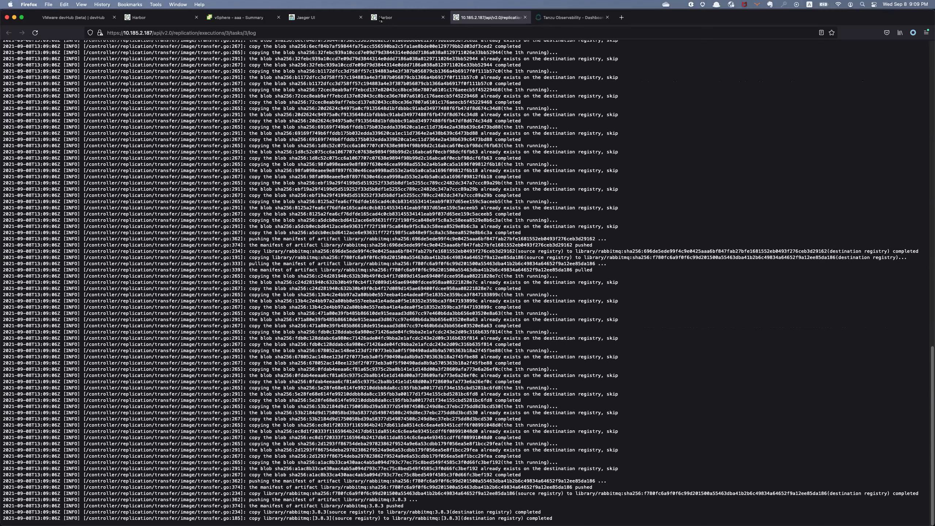
Switch back to Jaeger and rerun the trace search for harbor-job_service
key(ctrl+shift+Tab)
key(ctrl+shift+Tab)
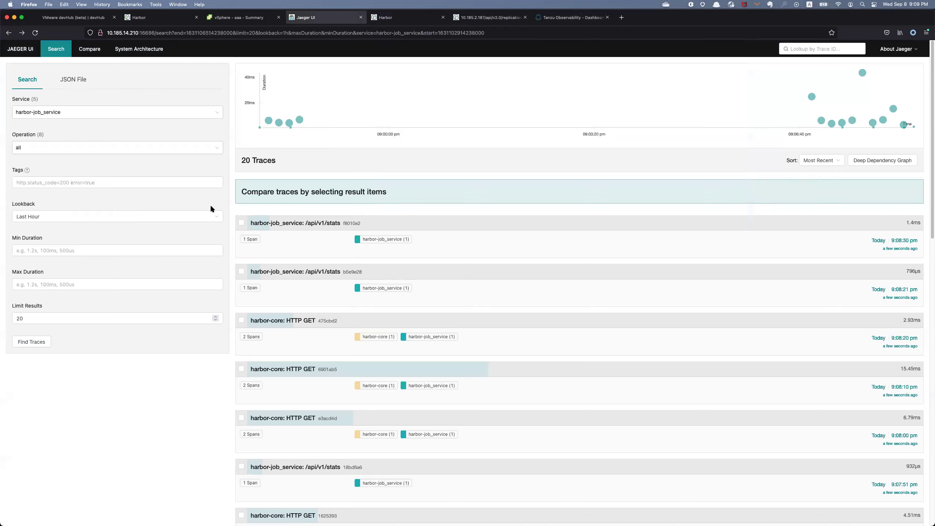
click(80, 114)
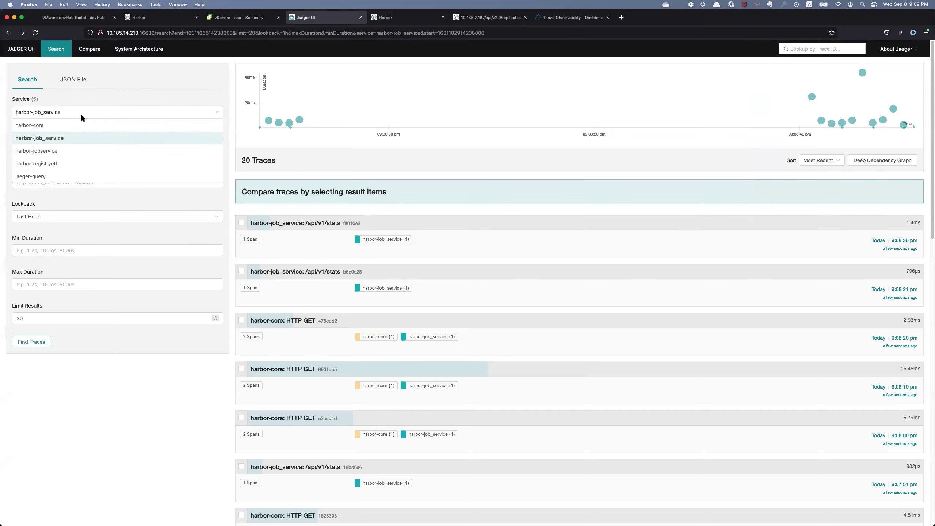
click(100, 132)
click(47, 343)
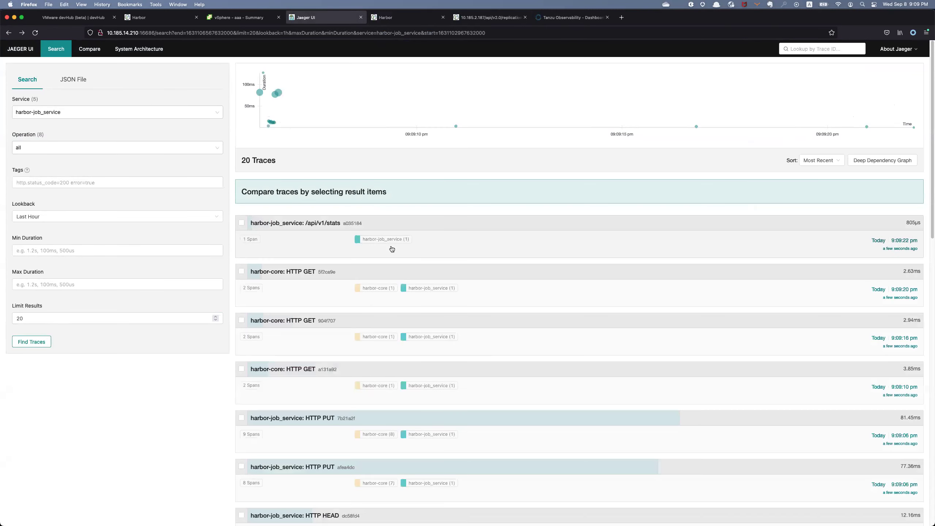
Examine the HTTP PUT trace 7b21a2f by expanding its root span and first four start-transaction spans, and return to the results
scroll(424, 291, down, 5)
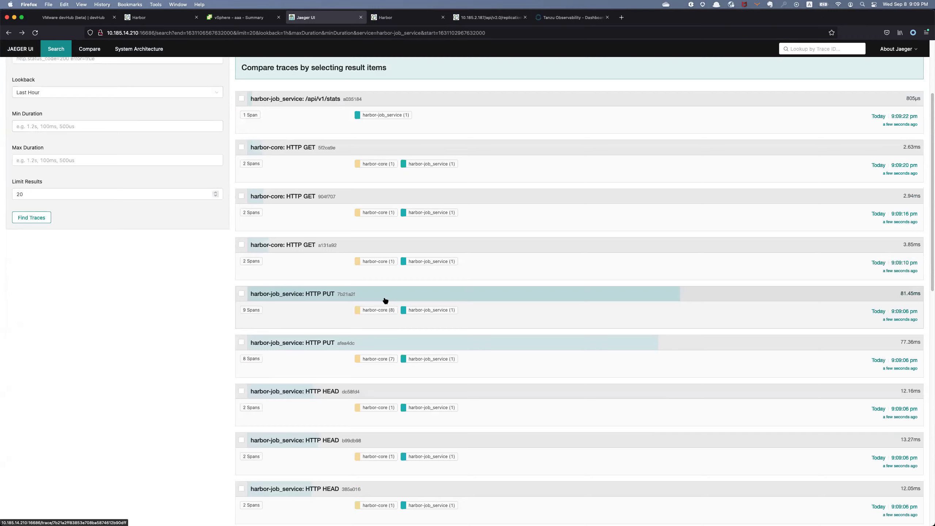
click(400, 299)
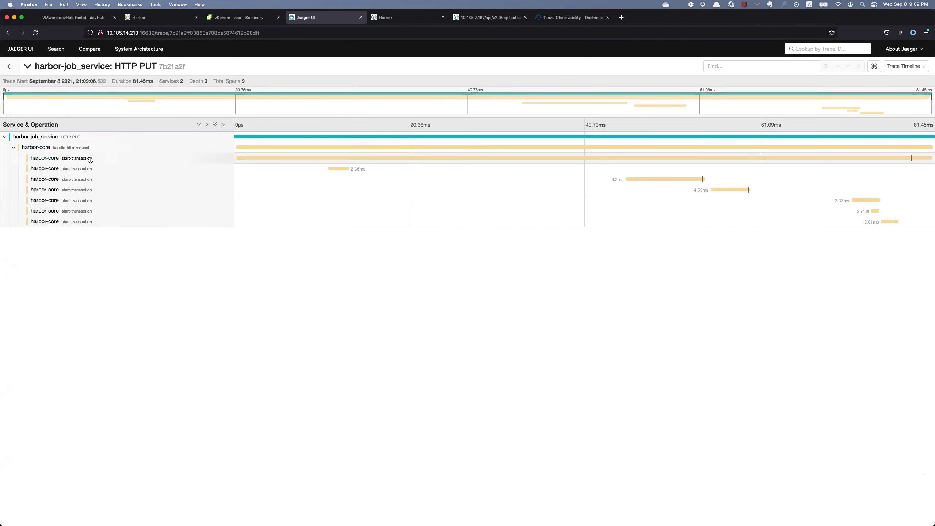
click(59, 139)
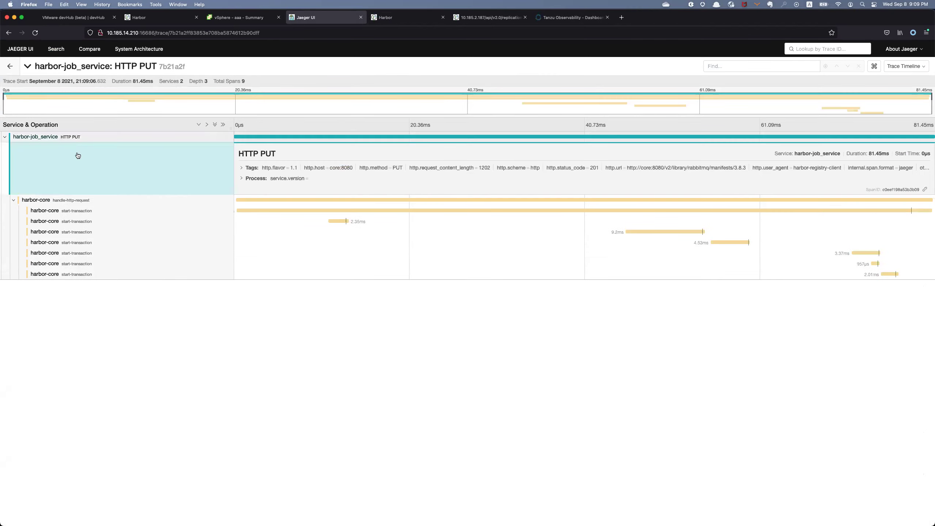
click(92, 212)
click(90, 292)
click(99, 363)
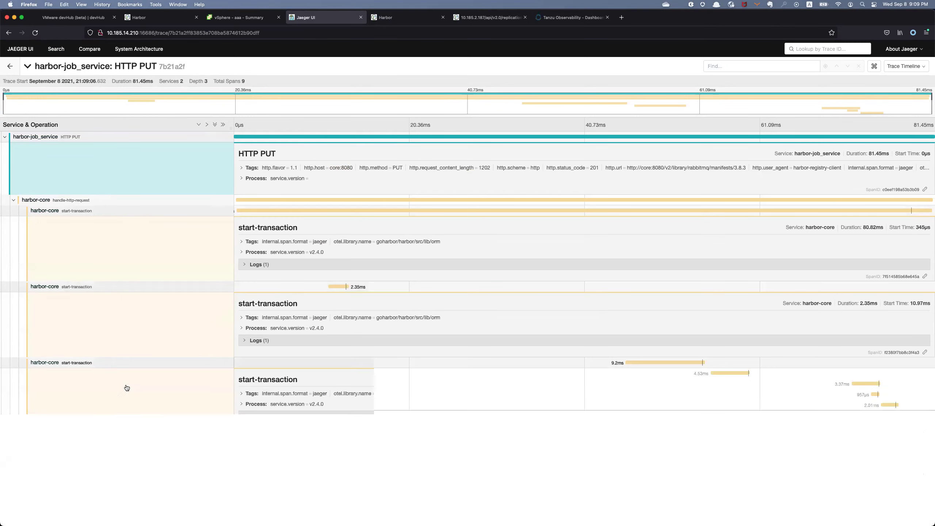
click(171, 436)
scroll(204, 386, down, 1)
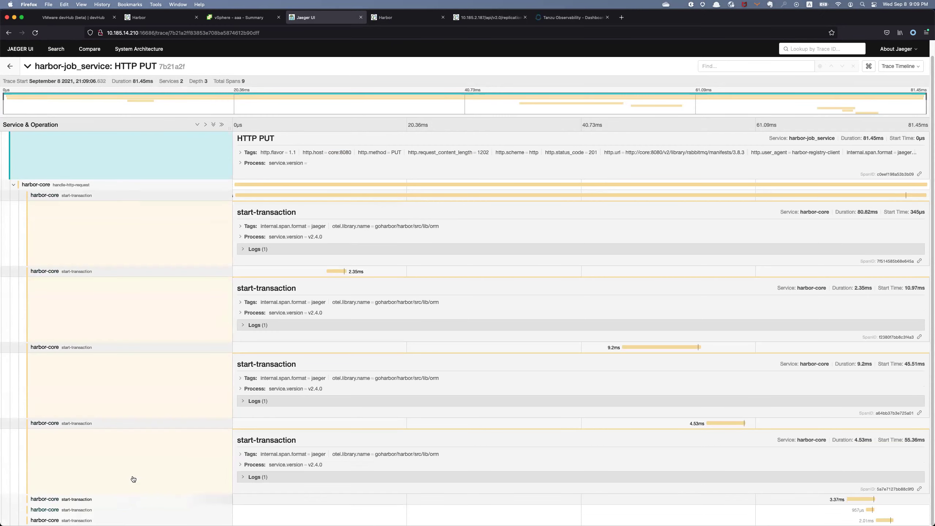
scroll(134, 479, up, 1)
click(10, 66)
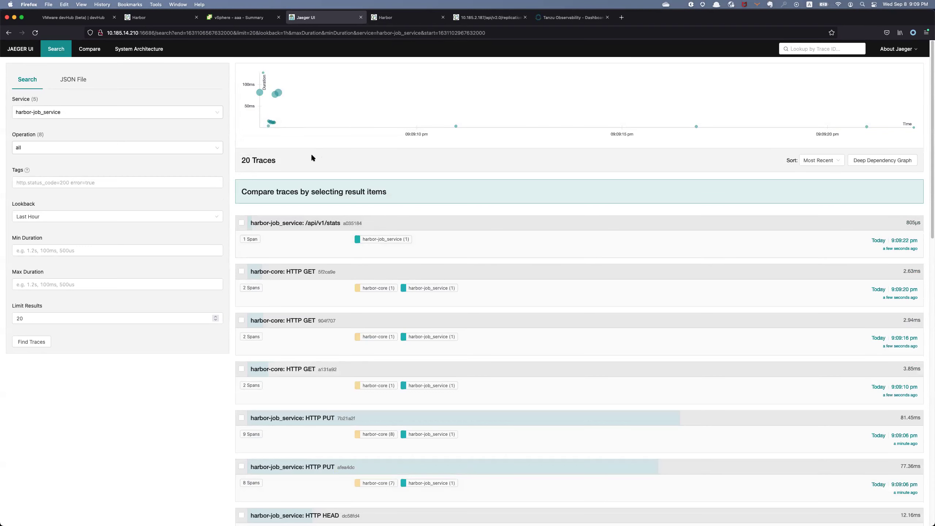
Browse the harbor-job_service results and open the HTTP HEAD trace d149f48
scroll(458, 248, down, 8)
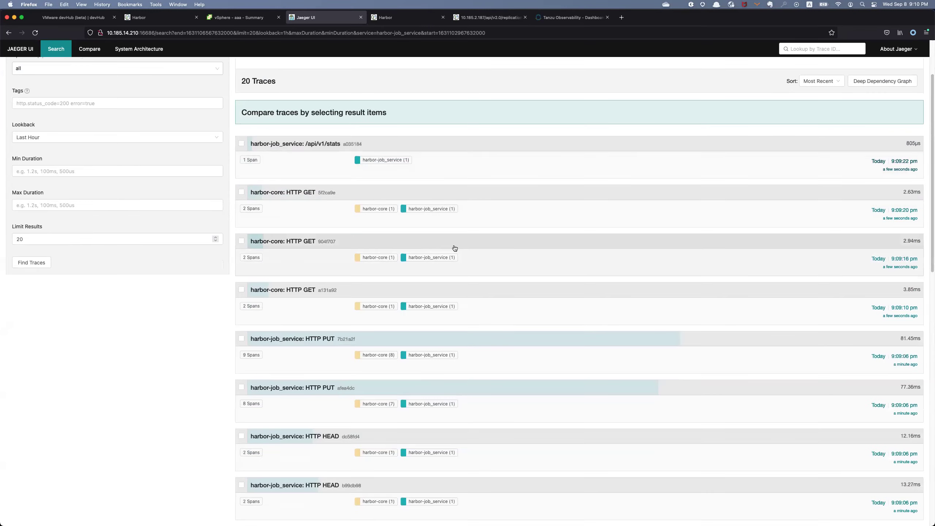
scroll(444, 251, up, 8)
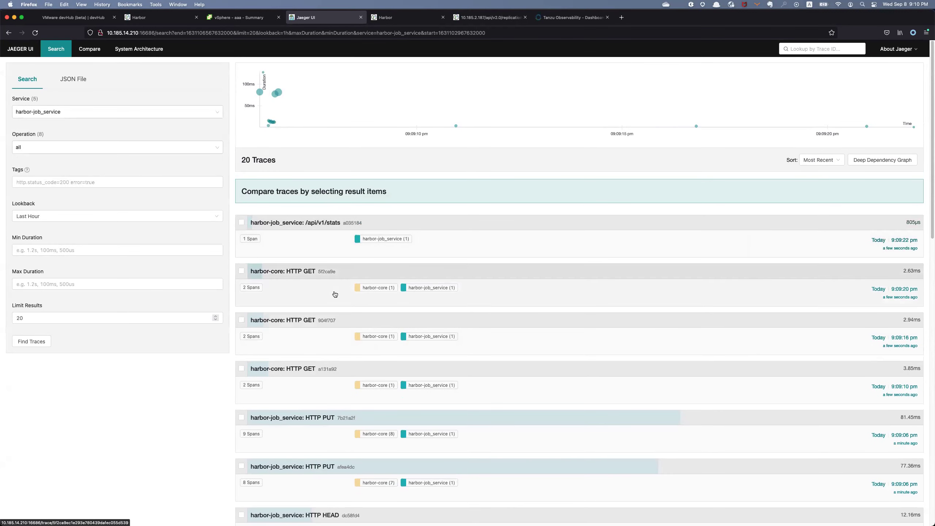
scroll(307, 297, down, 18)
click(313, 400)
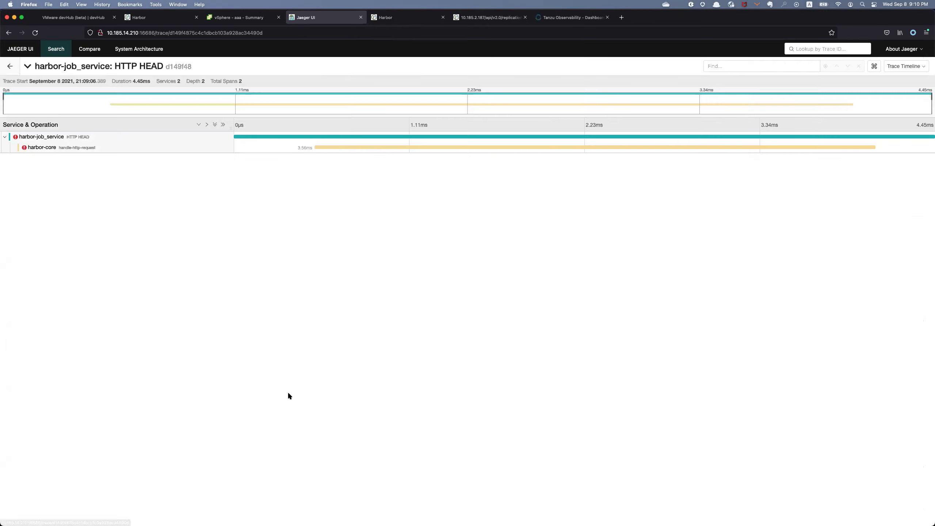
Expand both spans of the HTTP HEAD trace, read their tags, and return to the start of the harbor-job_service search results
click(74, 138)
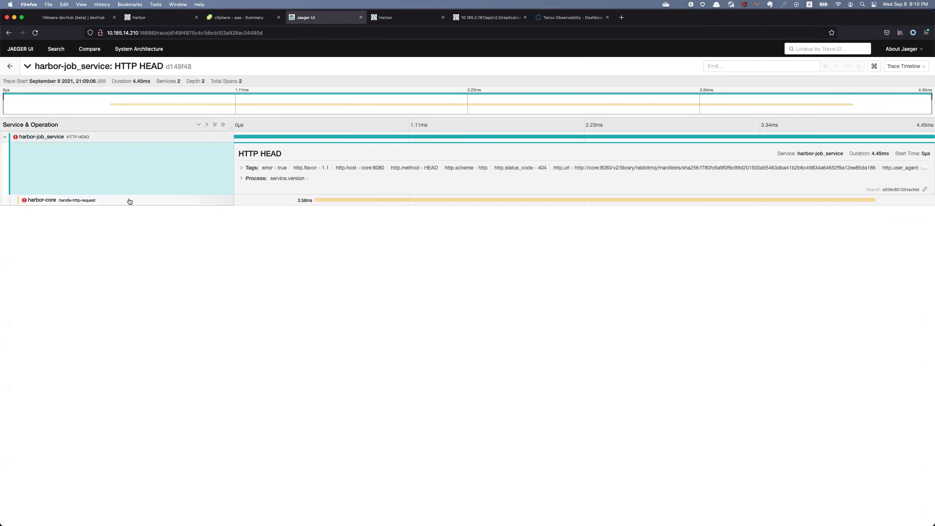
click(129, 201)
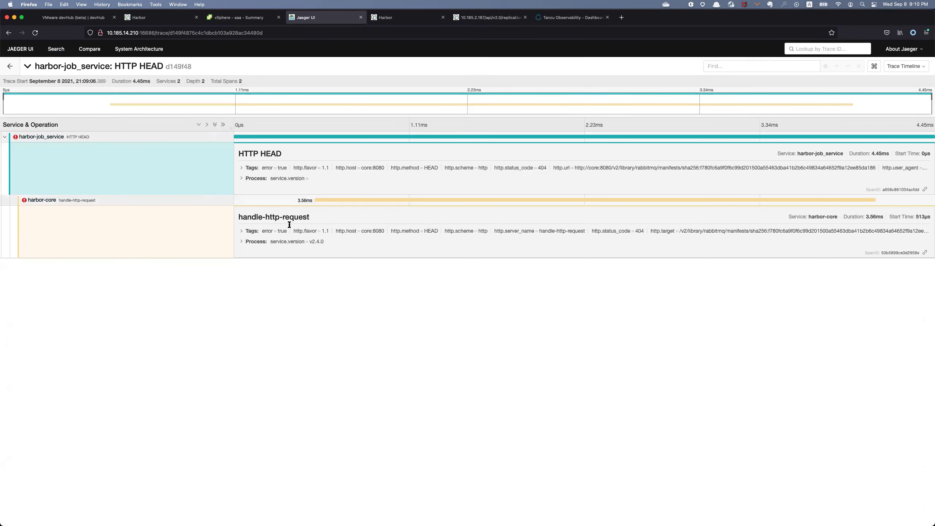
click(272, 170)
click(313, 384)
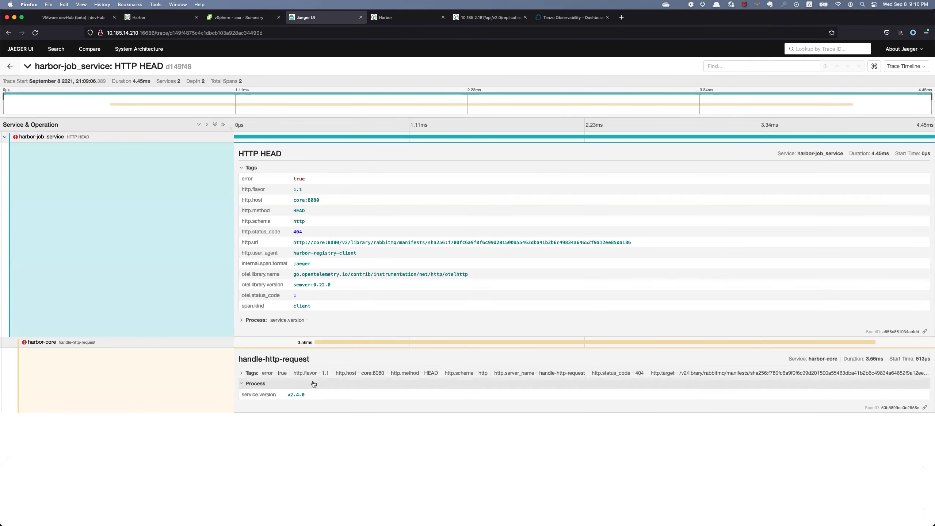
click(302, 373)
scroll(326, 239, down, 1)
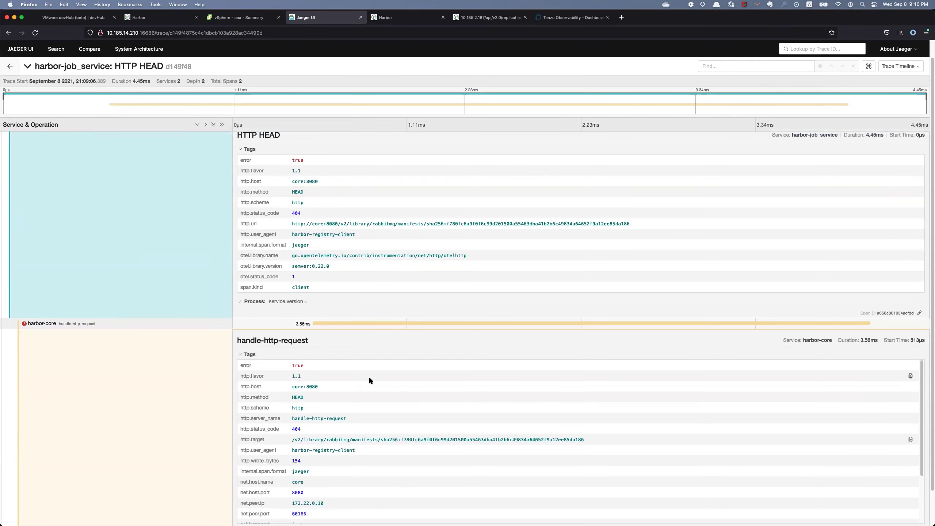
key(super+Left)
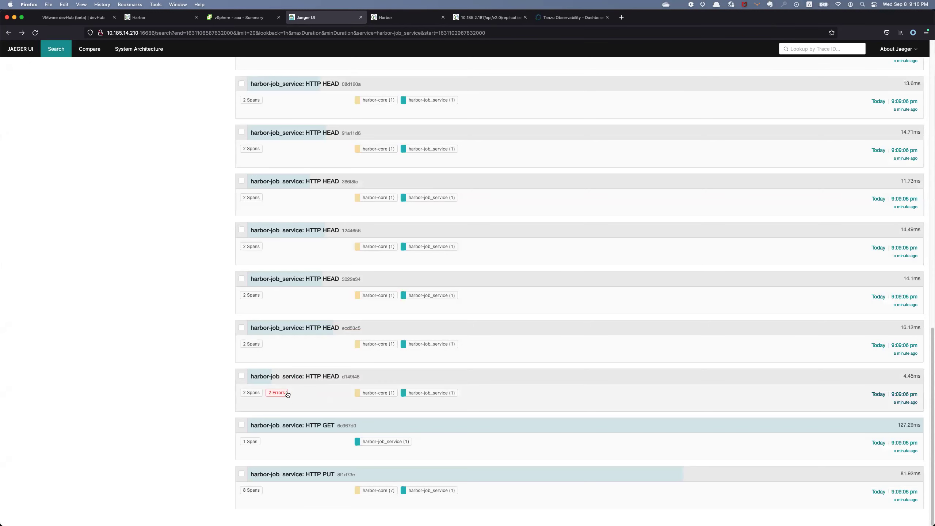
scroll(384, 353, up, 15)
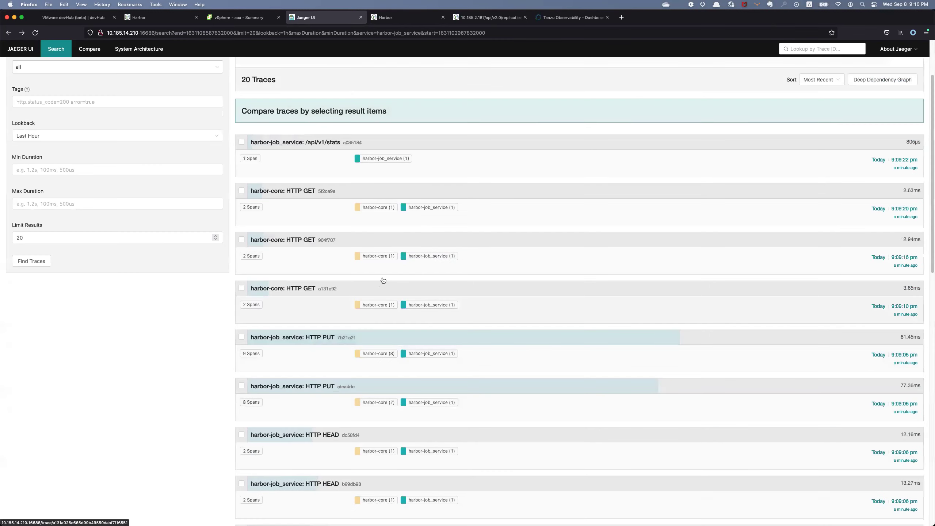
scroll(383, 281, up, 3)
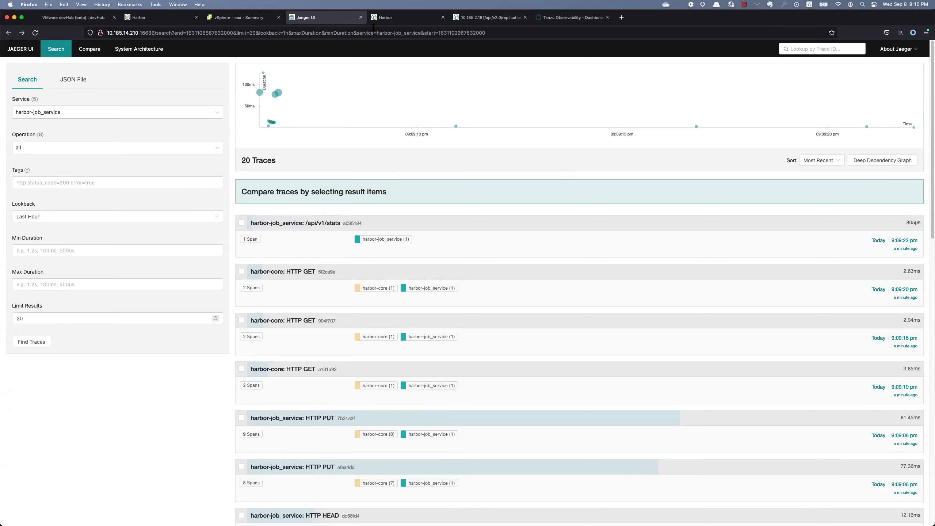
Switch to iTerm2, open harbor.yml from ~/harbor/make in vim, and review its trace and otel settings in the enlarged pane
key(super+Tab)
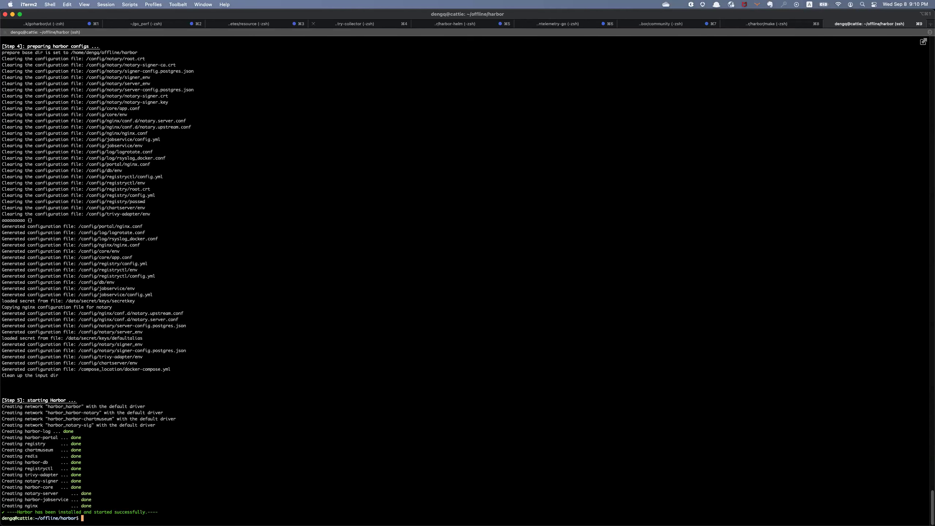
key(super+shift+Return)
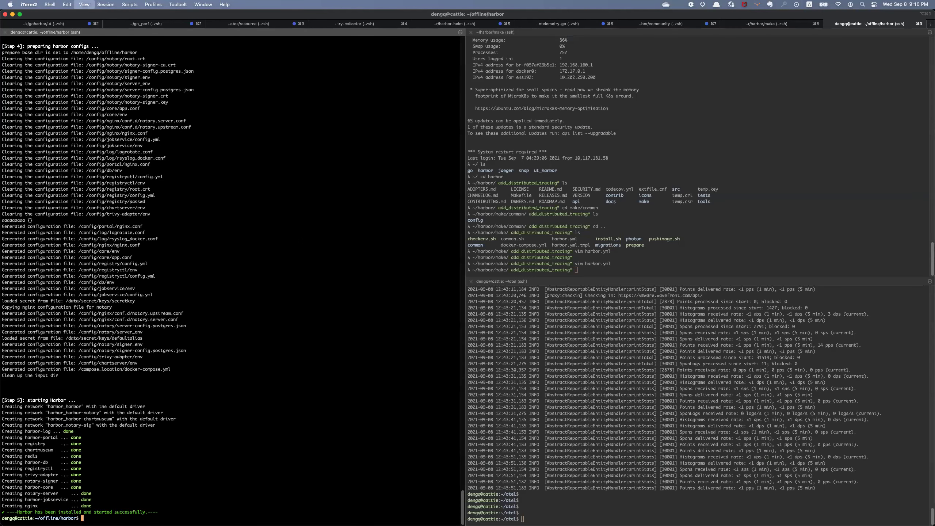
key(super+])
key(Return)
key(super+shift+Return)
text(vim harbor.yml)
key(super+shift+Return)
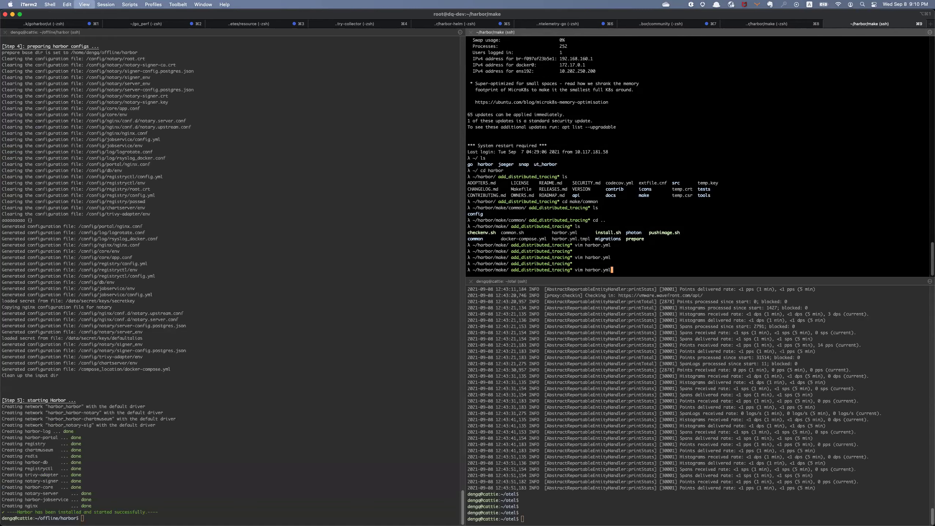
key(Return)
key(super+shift+Return)
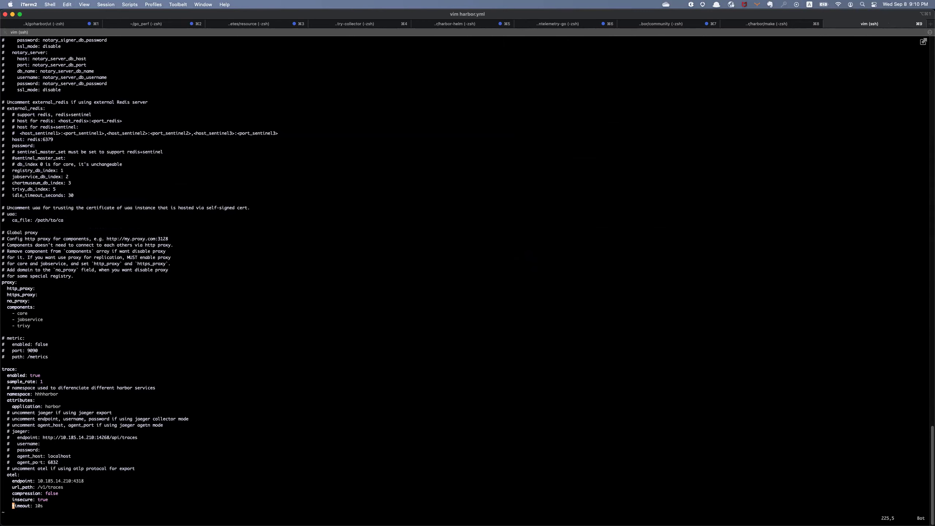
key(super+Return)
key(super+shift+Return)
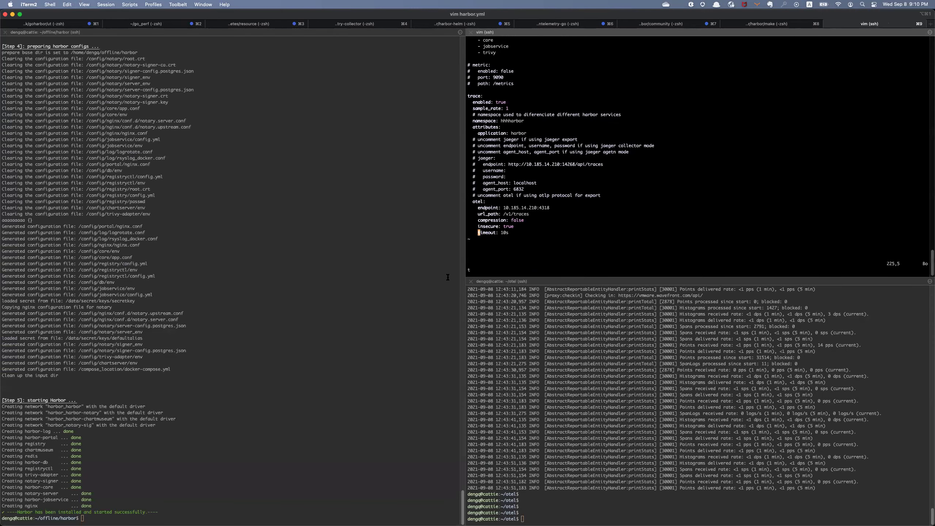
In the ~/otel session, list the files, open otel-collector-config.yaml in vi, and highlight the otlp http receiver block
key(super+alt+Down)
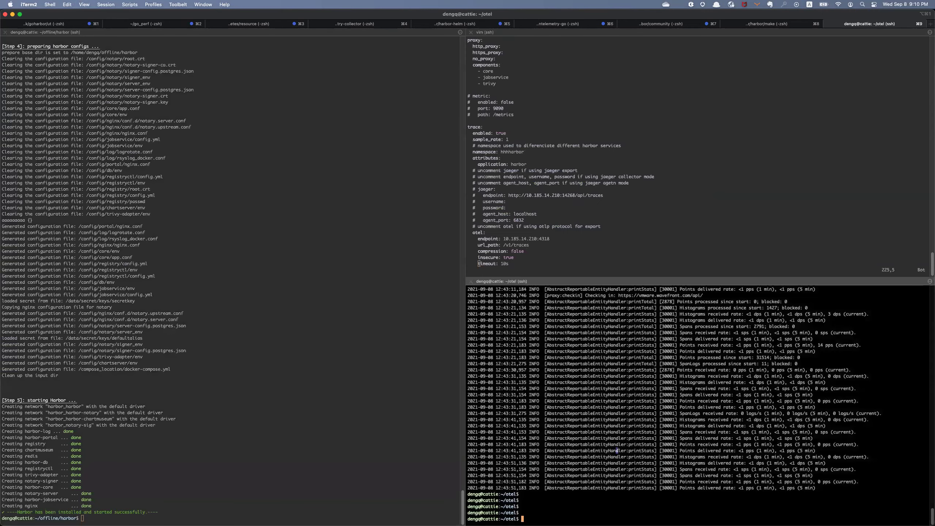
key(super+shift+Return)
text(ls)
key(Return)
text(vi o)
key(Tab)
key(Return)
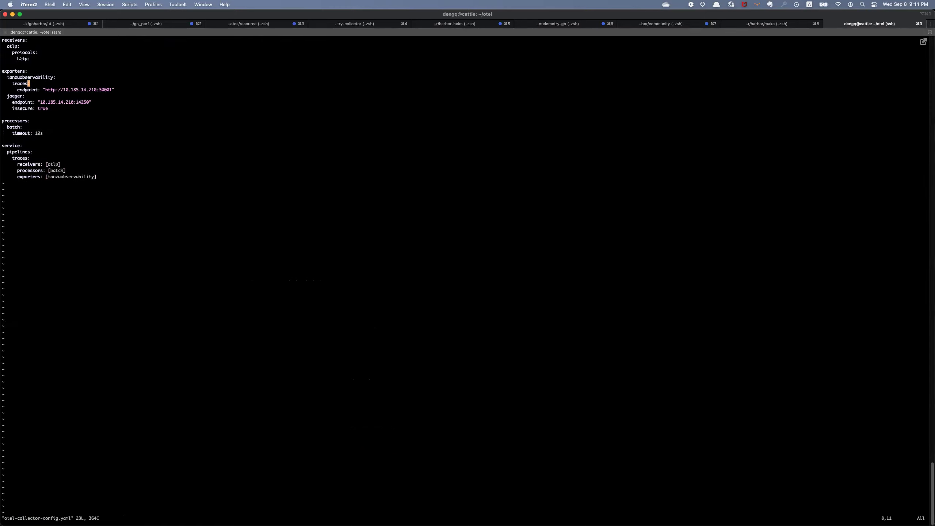
drag(9, 47, 51, 60)
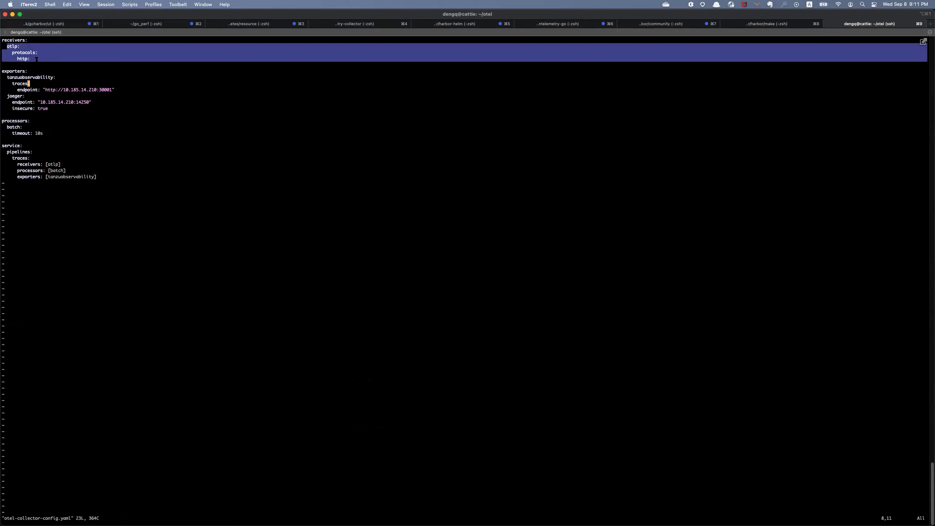
click(21, 77)
mouse_move(1, 74)
mouse_down()
mouse_move(41, 67)
mouse_move(3, 65)
mouse_up()
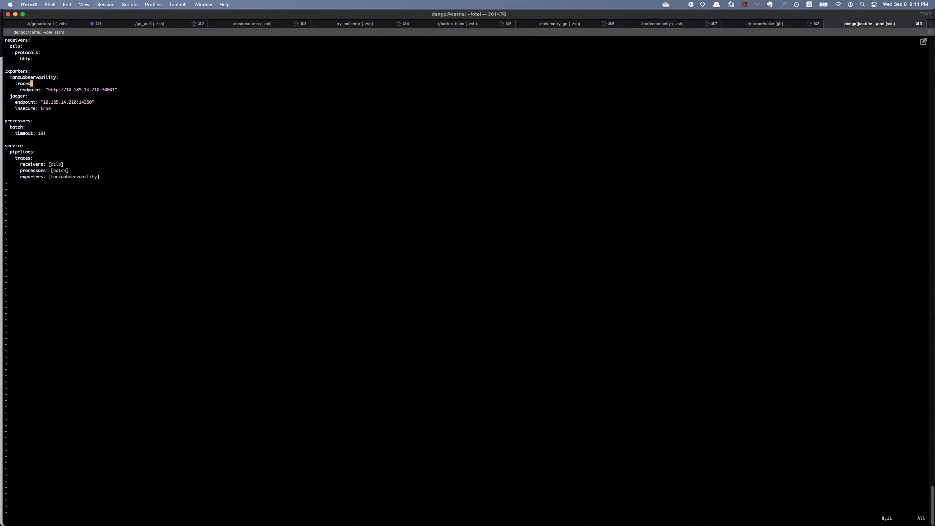
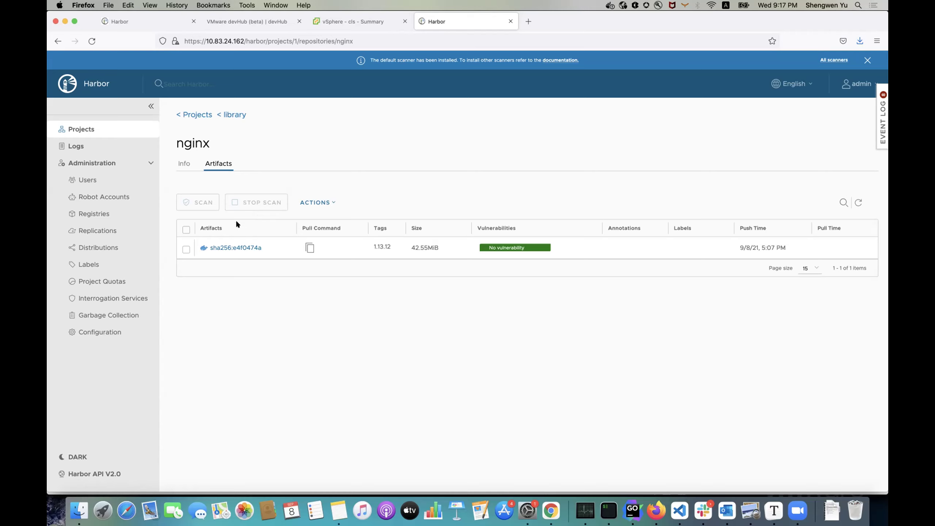
Check the vulnerability page and the image scanner list of Harbor's Interrogation Services
click(120, 297)
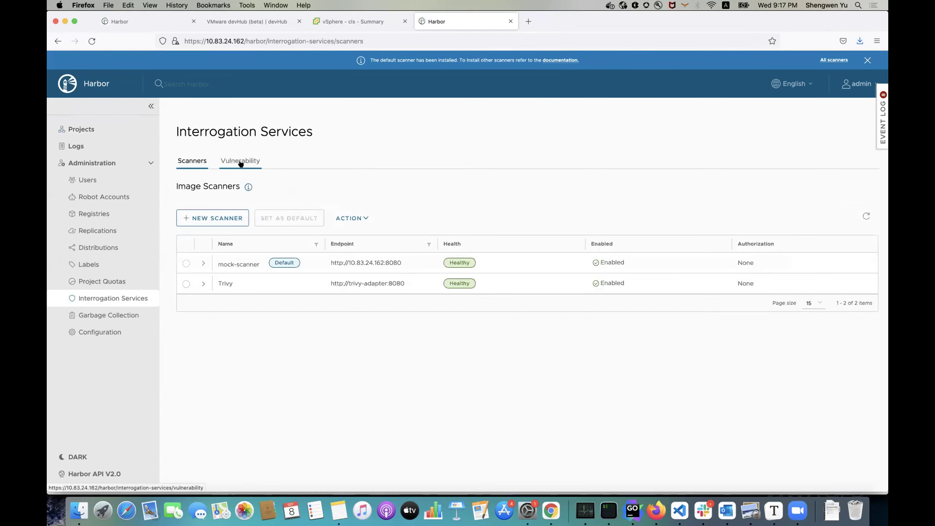
click(240, 163)
click(190, 161)
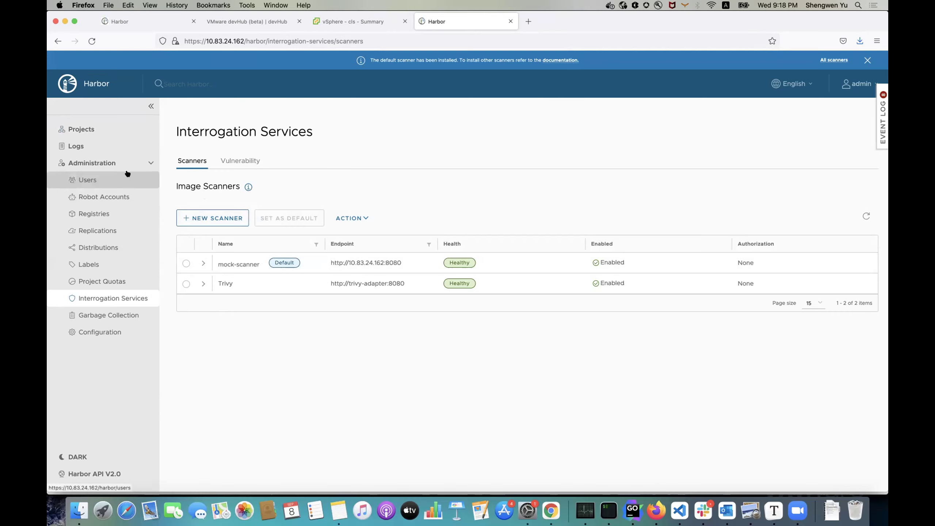
Open the library/nginx repository in the library project and look at its artifact's scan state and scan controls
click(121, 133)
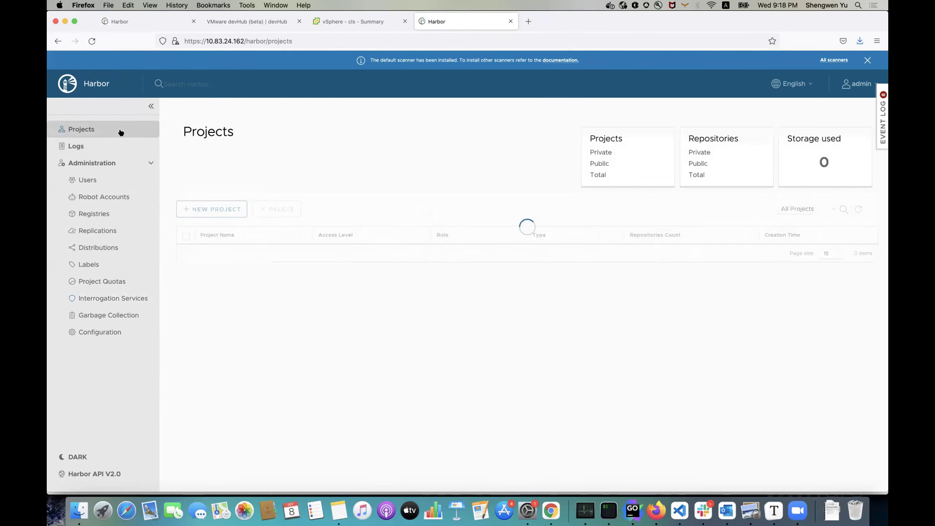
click(201, 251)
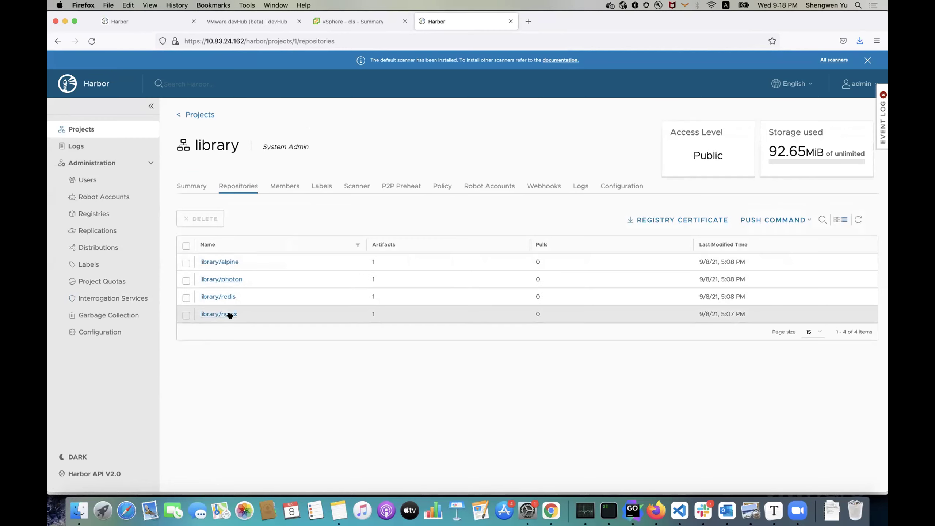
click(228, 314)
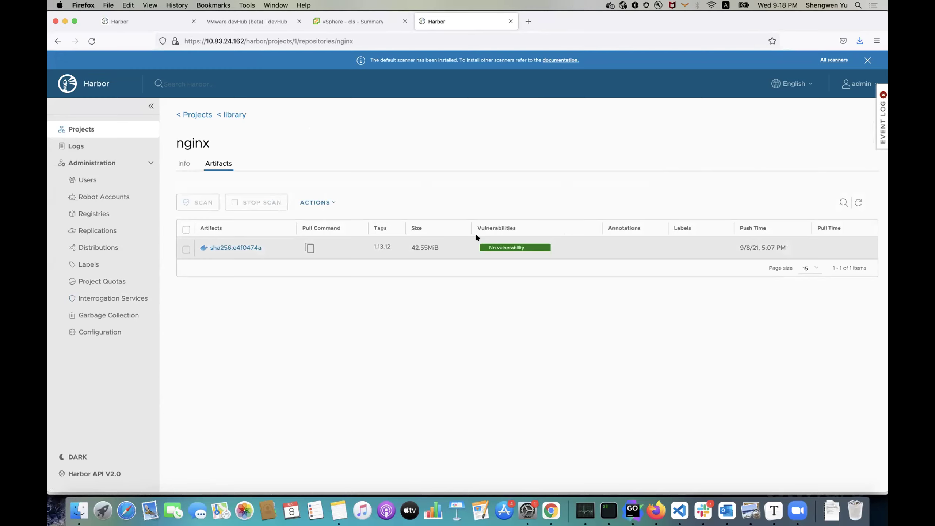
mouse_move(482, 248)
click(186, 249)
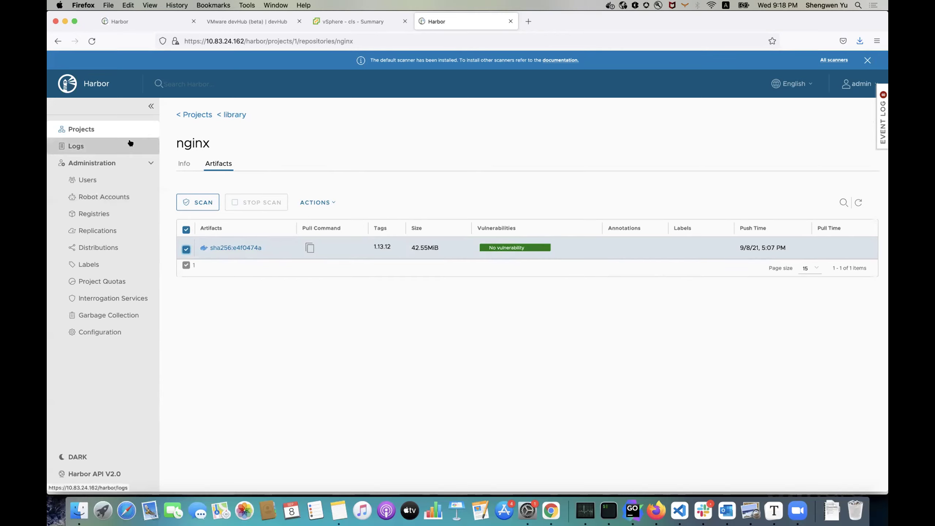
Review the event types of the library project's demo-0908 webhook and leave its settings without saving
click(228, 116)
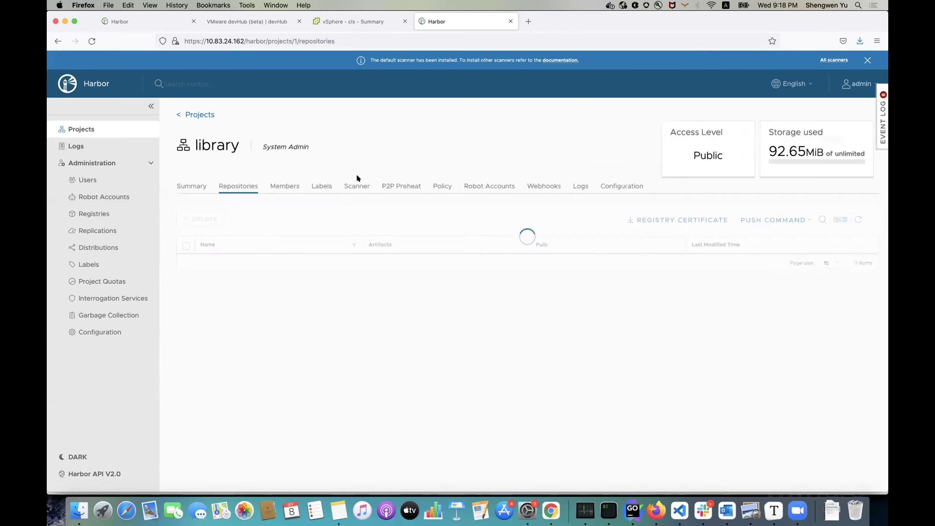
click(533, 186)
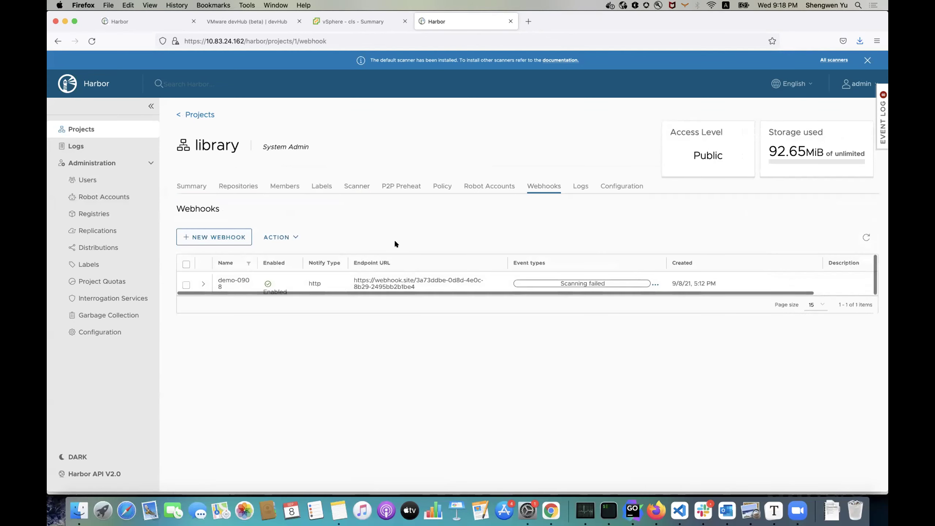
click(187, 284)
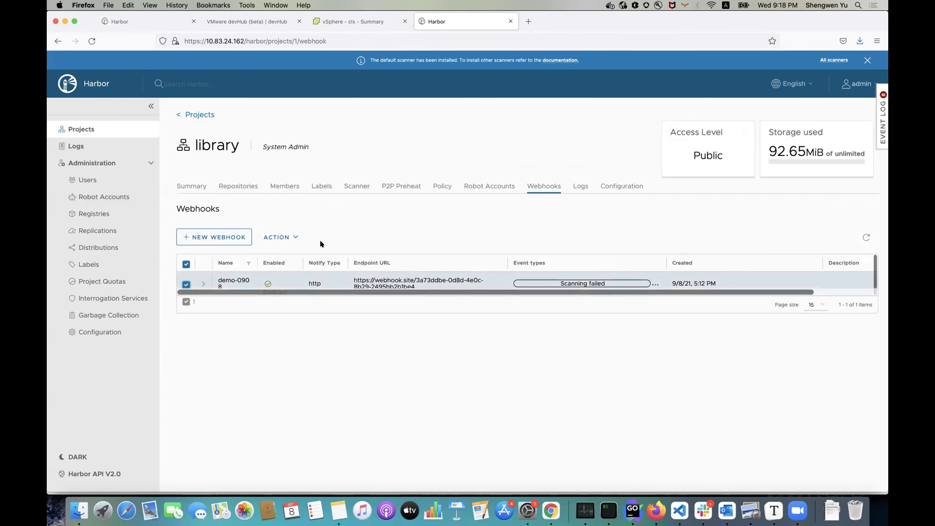
click(293, 239)
click(291, 281)
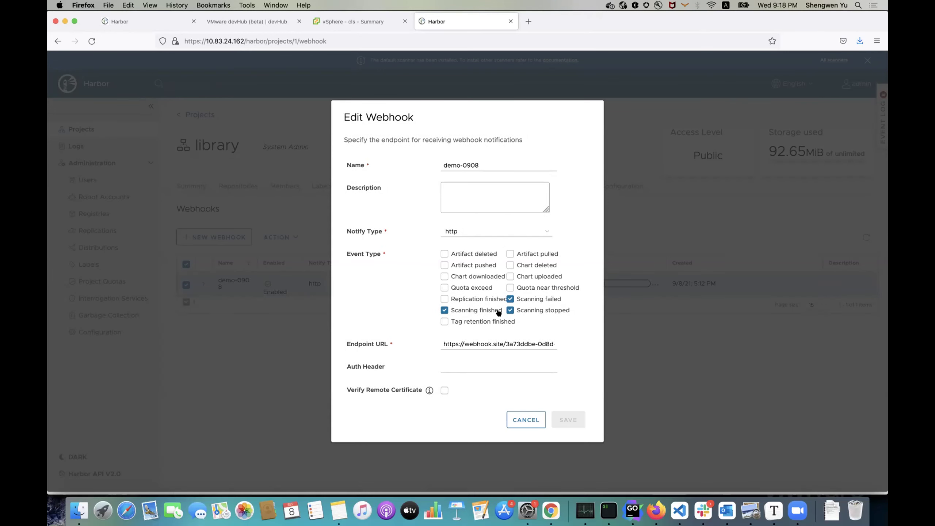
click(529, 420)
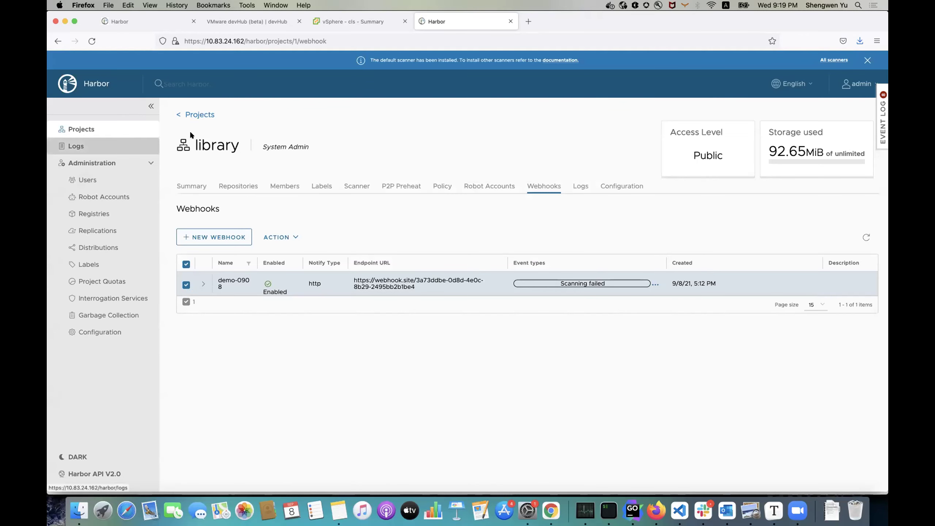
Return to the library/nginx repository and select its artifact tagged 1.13.12
click(232, 186)
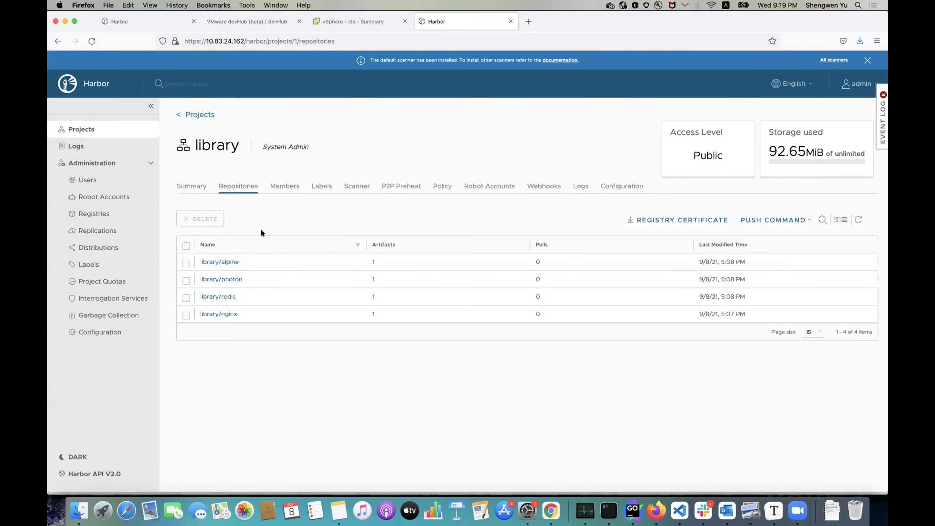
click(225, 314)
click(186, 248)
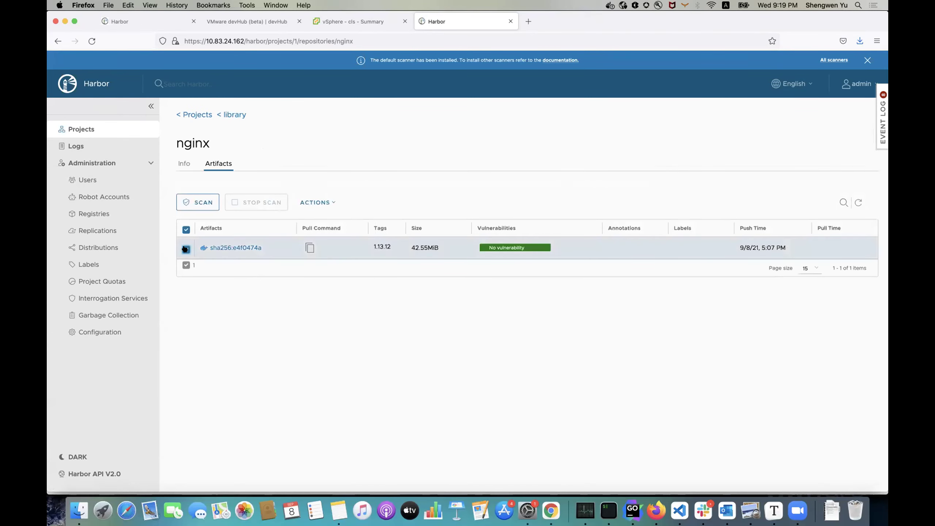
Switch to Chrome and reload the Webhook.site page to check for incoming requests
key(super+Tab)
key(super+Tab)
key(super+Tab)
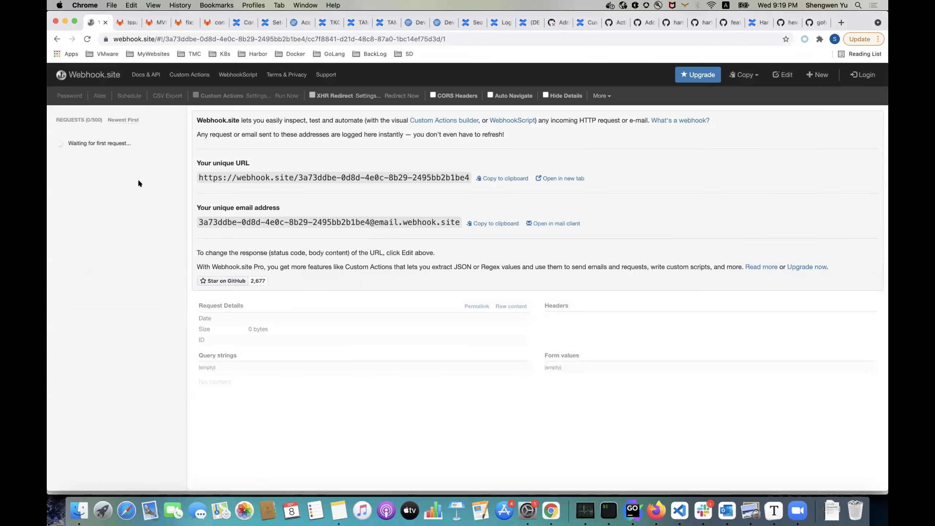
click(86, 39)
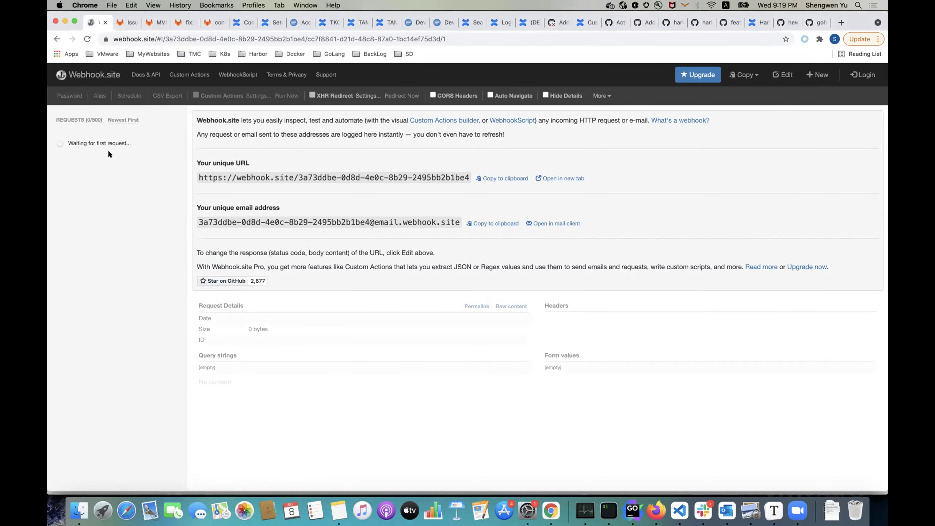
Switch back to Harbor, start a vulnerability scan of the selected nginx artifact, and stop the running scan
key(super+Tab)
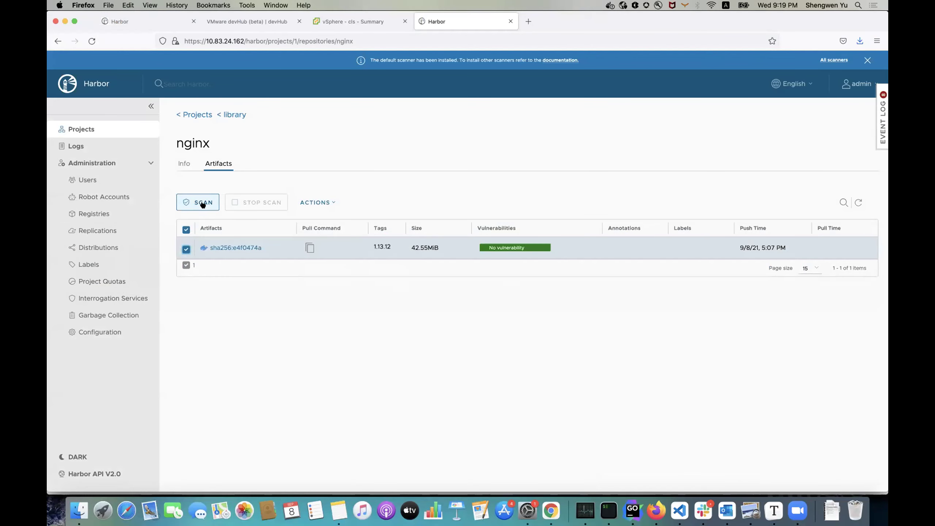
click(203, 205)
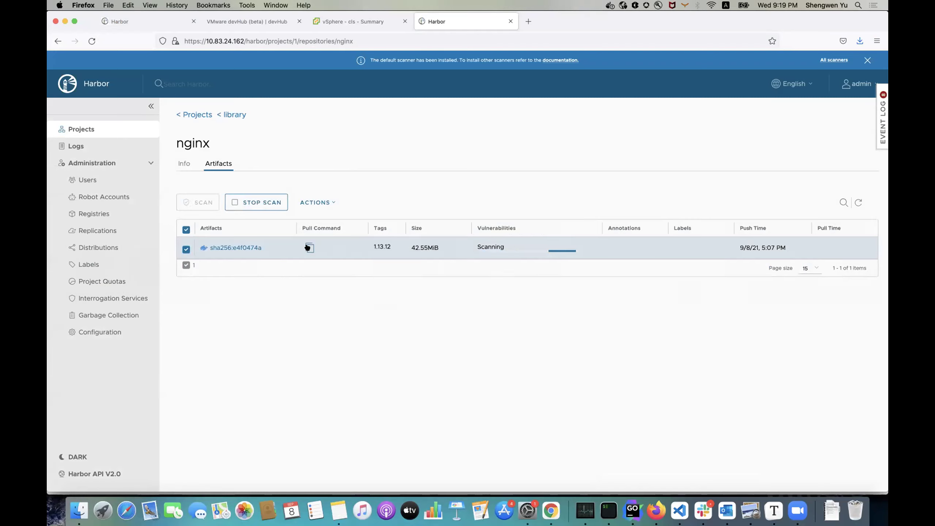
click(256, 205)
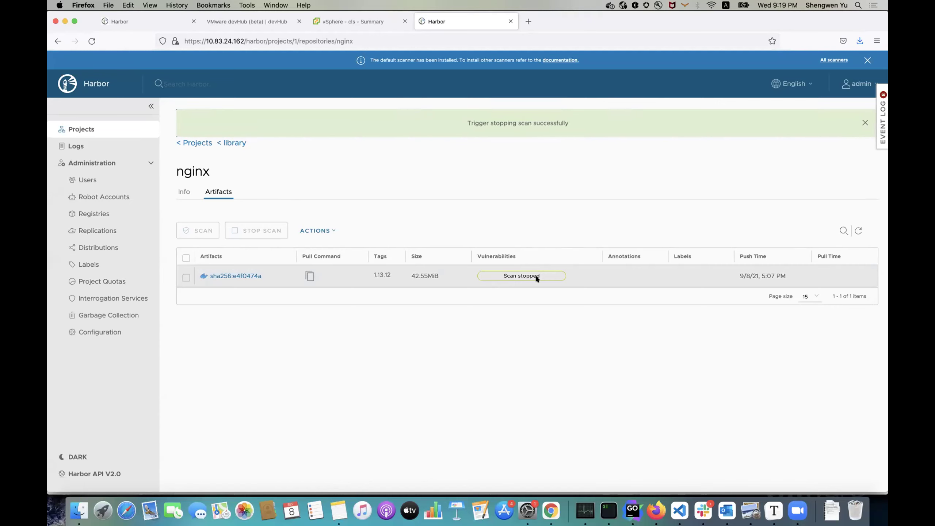
Switch to Chrome, reload the Webhook.site page, and inspect the latest request's event type and resource URL
key(super+Tab)
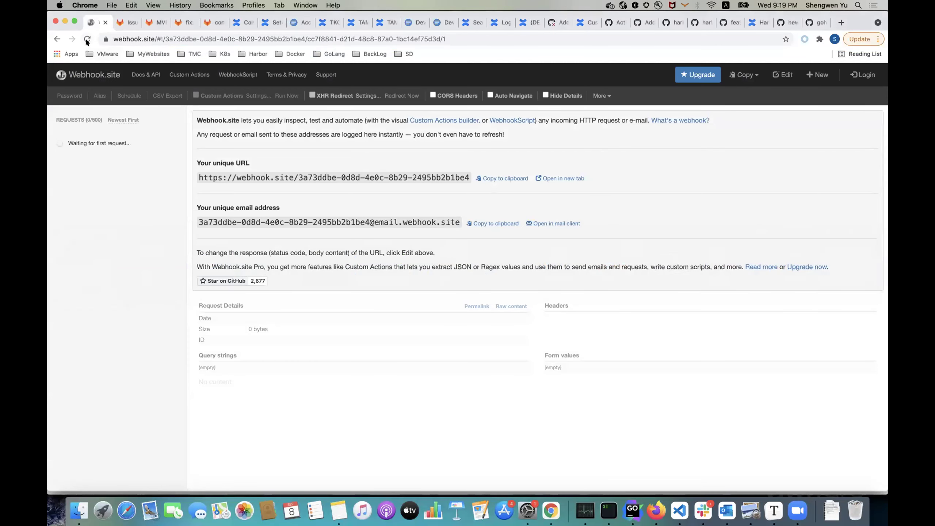
click(87, 40)
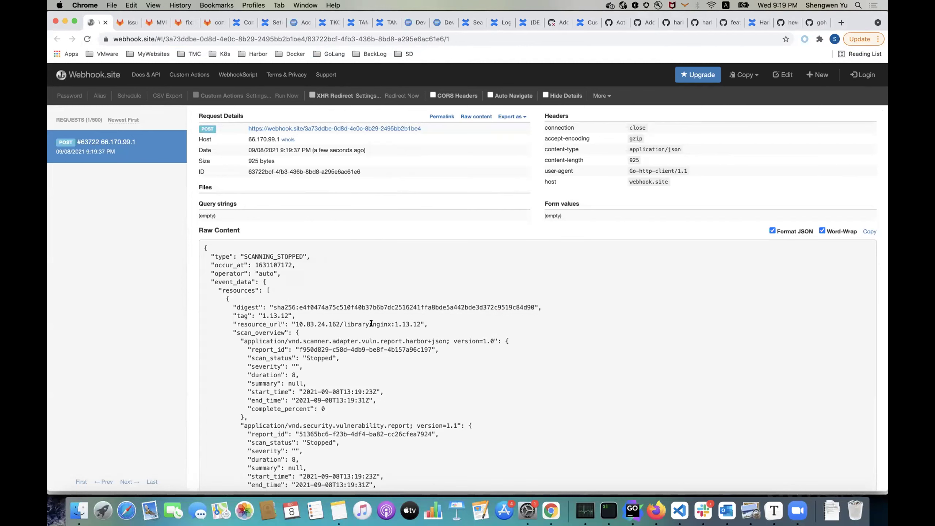
drag(373, 322, 393, 323)
Switch to Harbor, scan the nginx artifact tagged 1.13.12 to completion, and open its newest request on Webhook.site in Chrome
key(super+Tab)
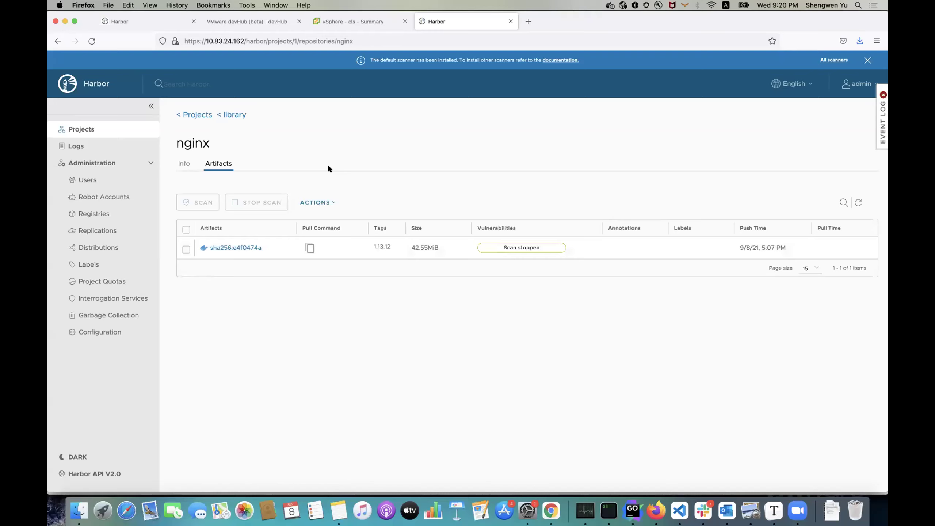
click(184, 249)
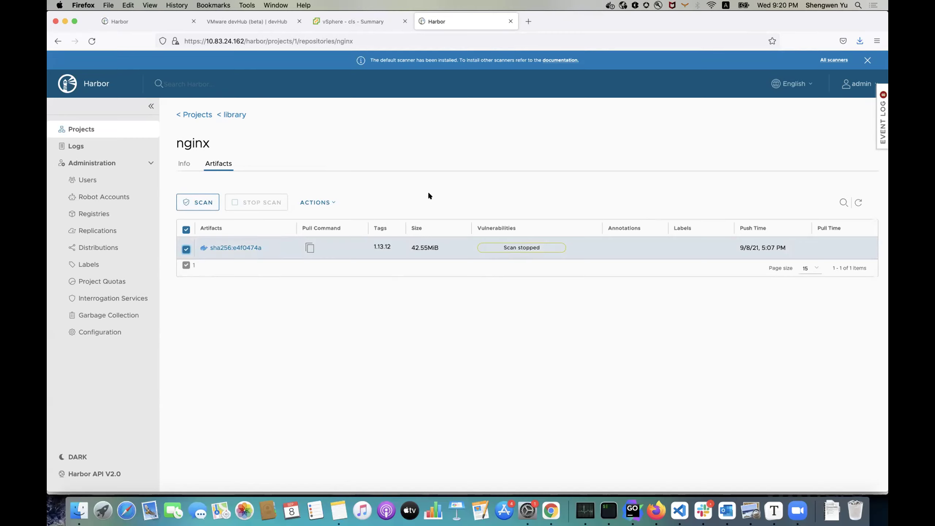
click(218, 203)
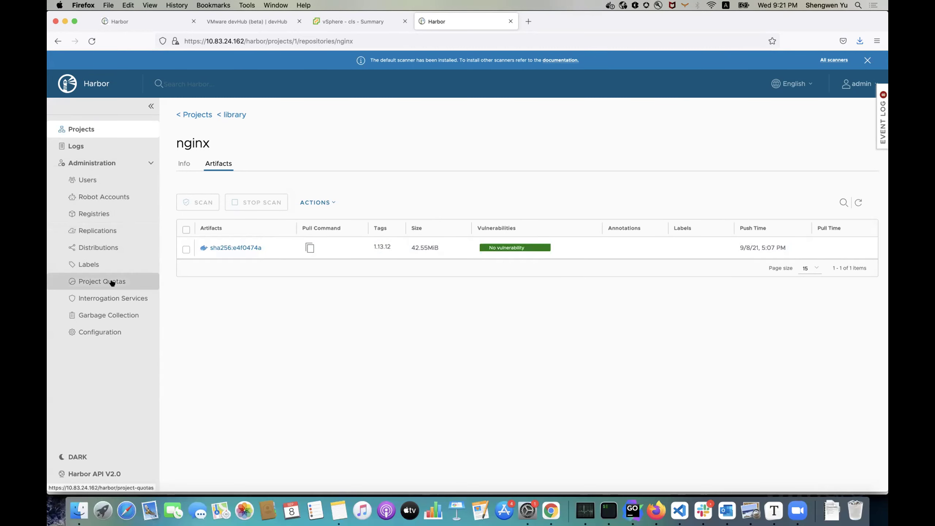
key(super+Tab)
click(136, 151)
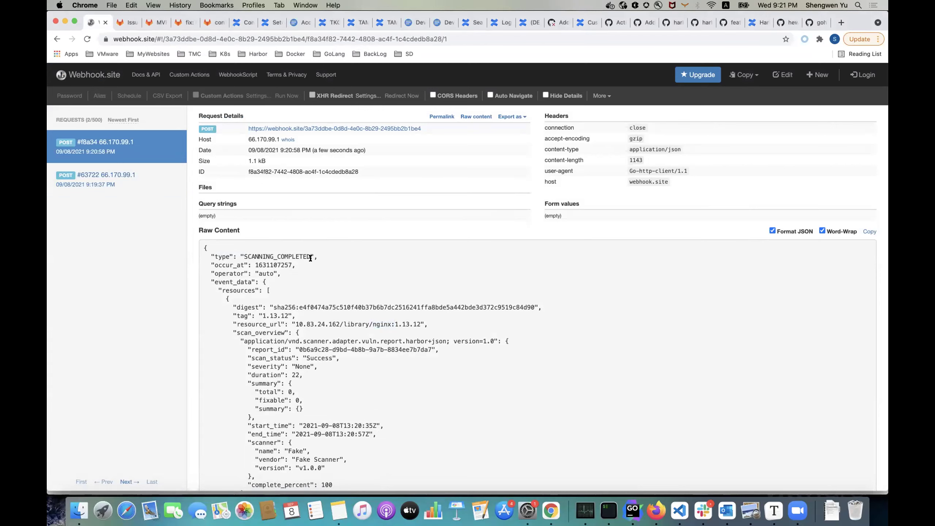
Switch back to Harbor and view the scan-all vulnerability settings under Interrogation Services
key(super+Tab)
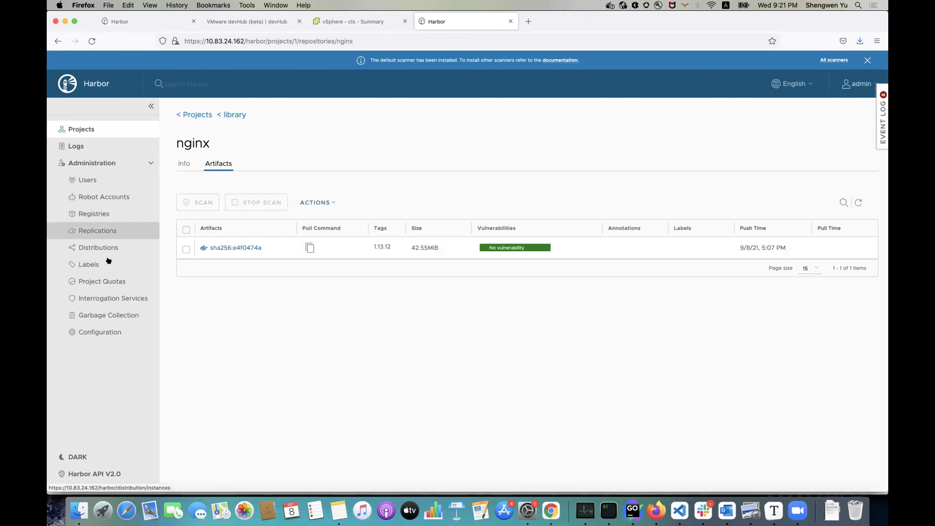
click(105, 299)
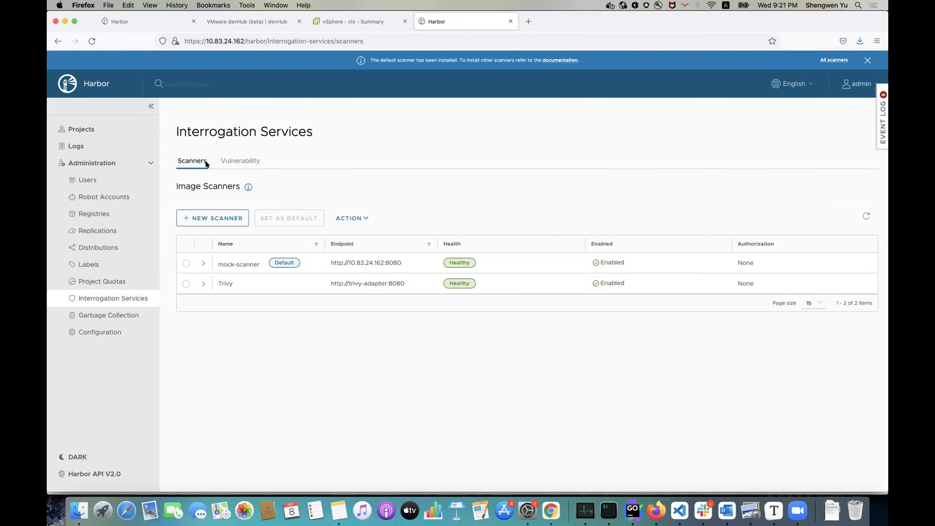
click(232, 161)
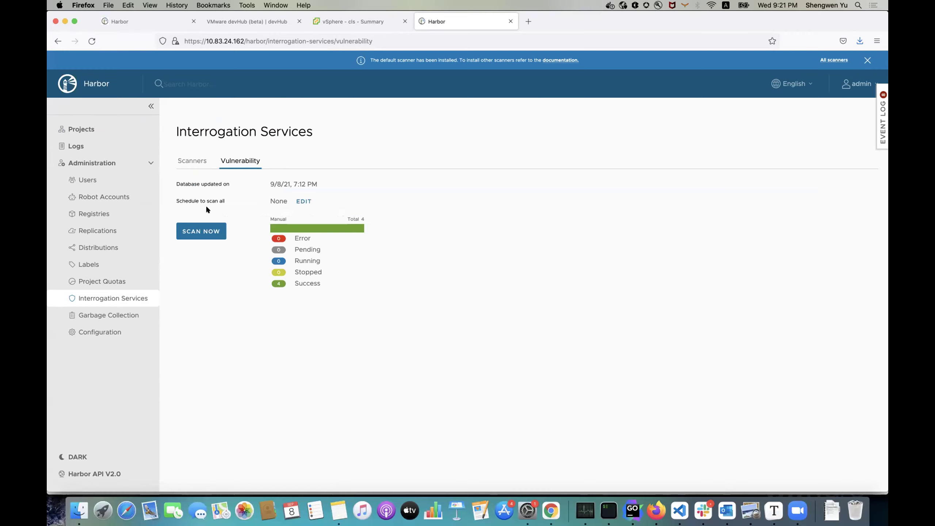
Review the vulnerability status of the artifacts in the library project's nginx, redis, photon and alpine repositories
click(122, 126)
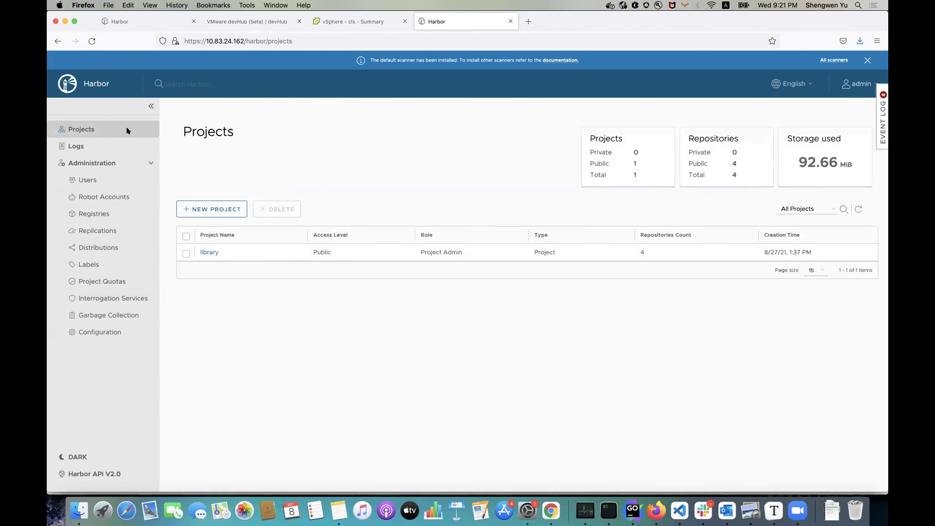
click(208, 253)
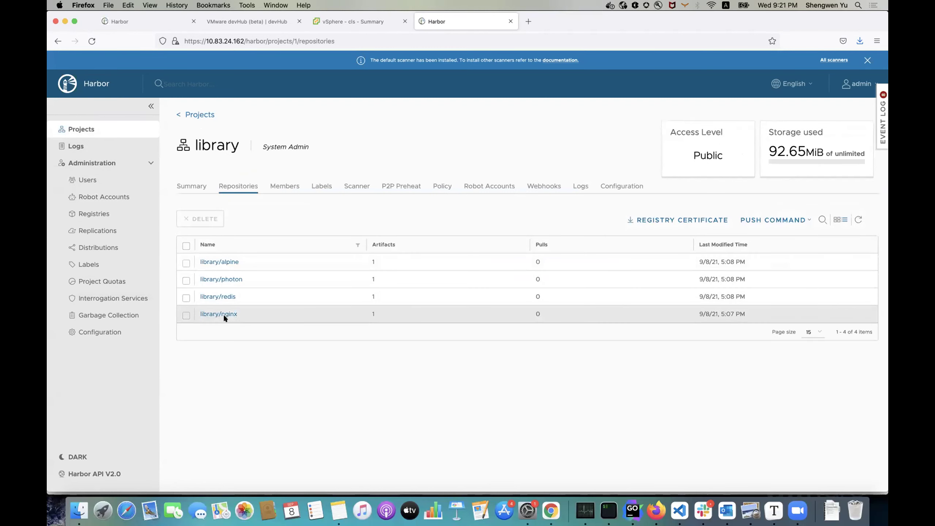
click(224, 314)
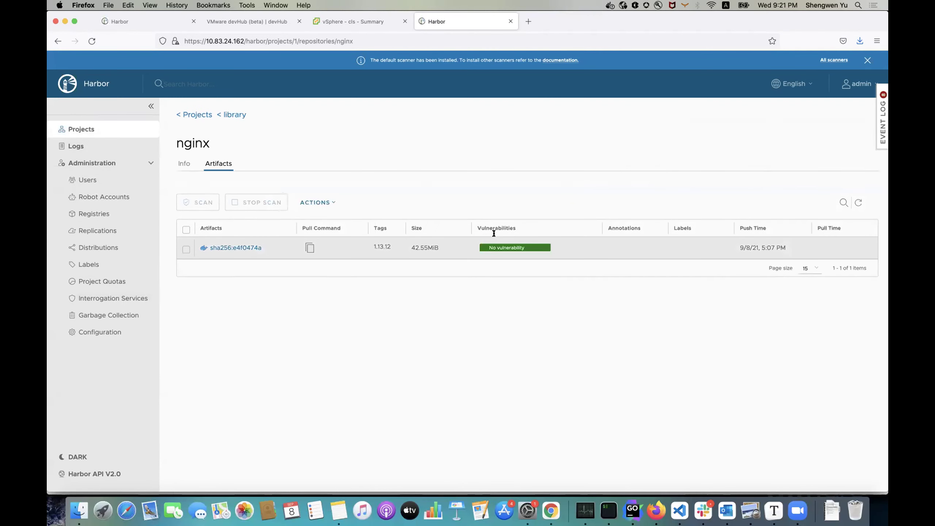
click(226, 116)
click(221, 294)
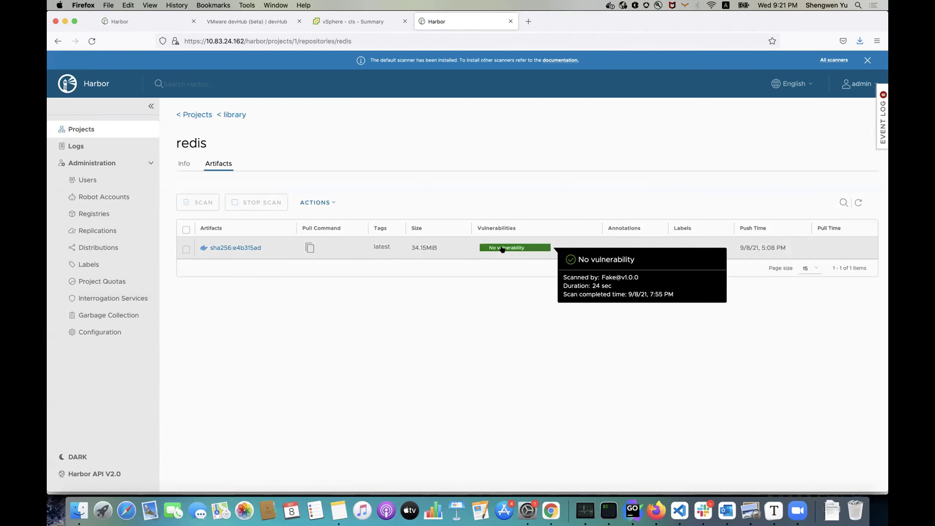
click(236, 114)
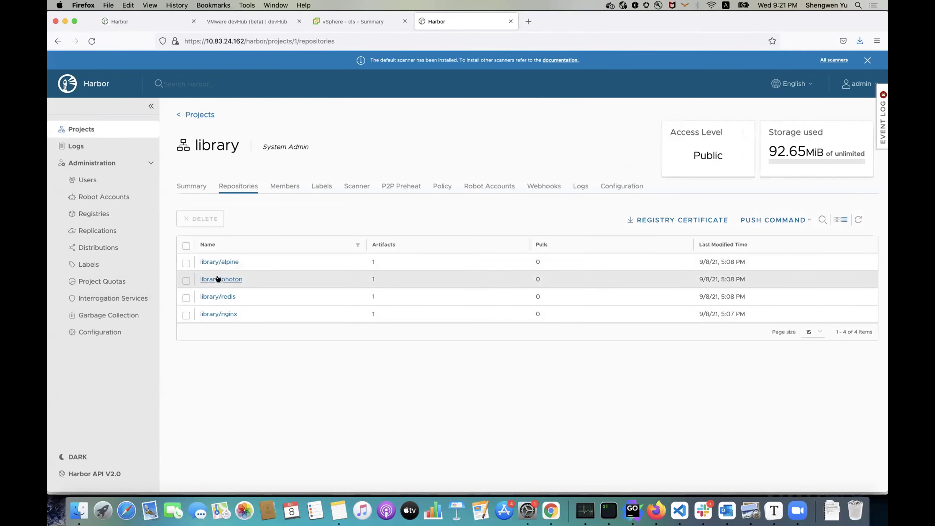
click(218, 279)
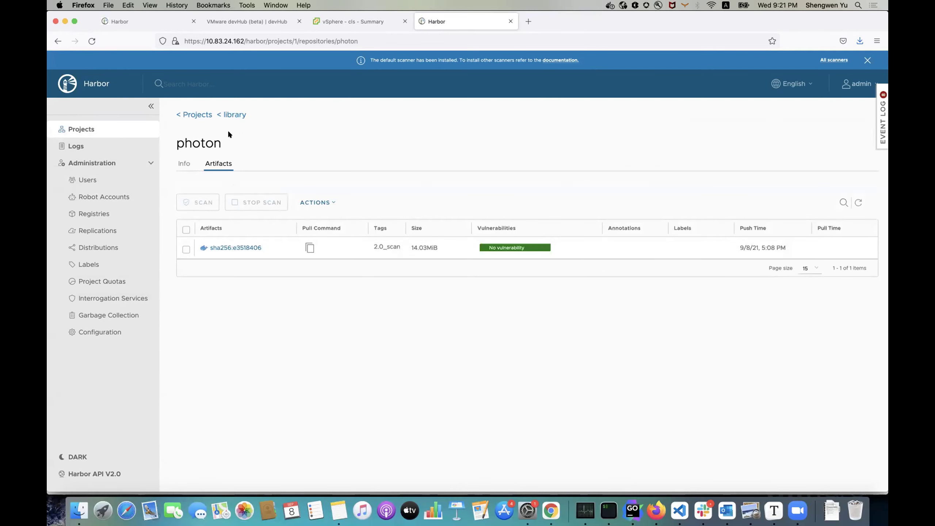
click(235, 114)
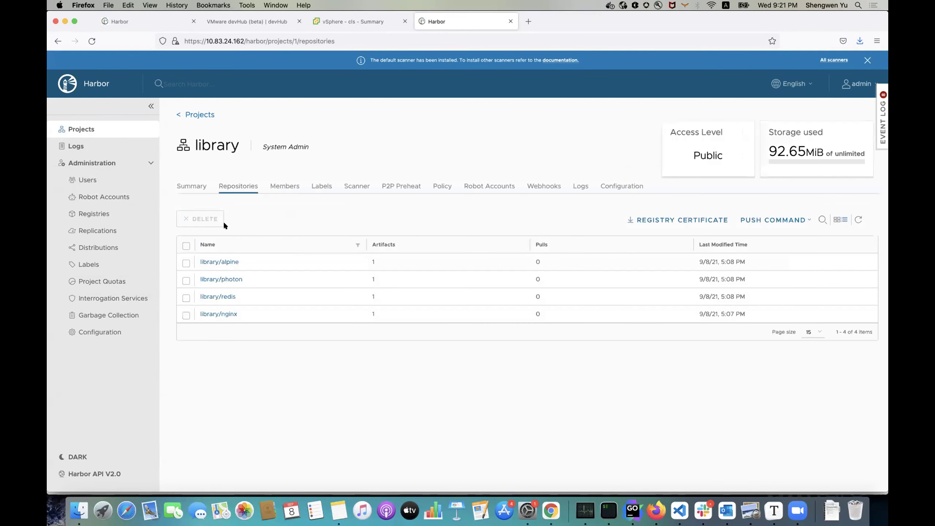
click(222, 259)
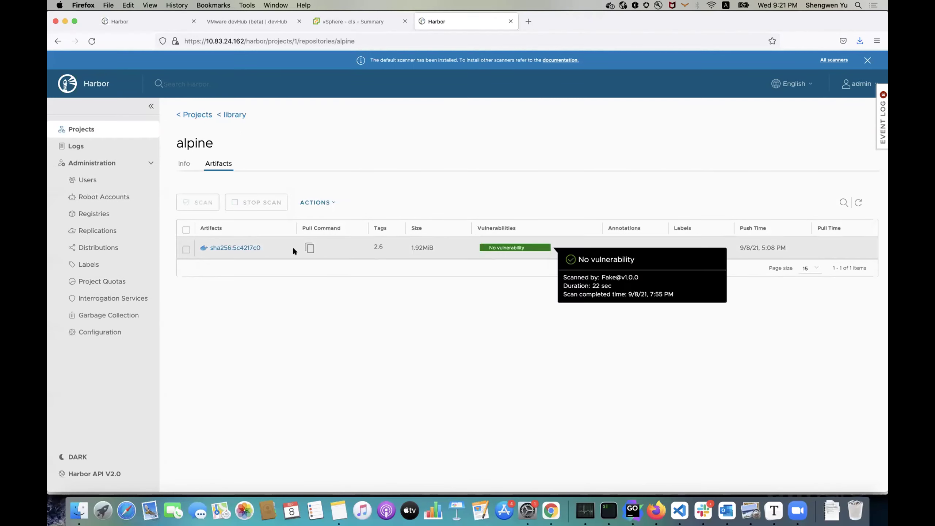
Return to the vulnerability settings of Interrogation Services, then switch to Chrome and delete both logged requests on Webhook.site
click(113, 298)
click(232, 160)
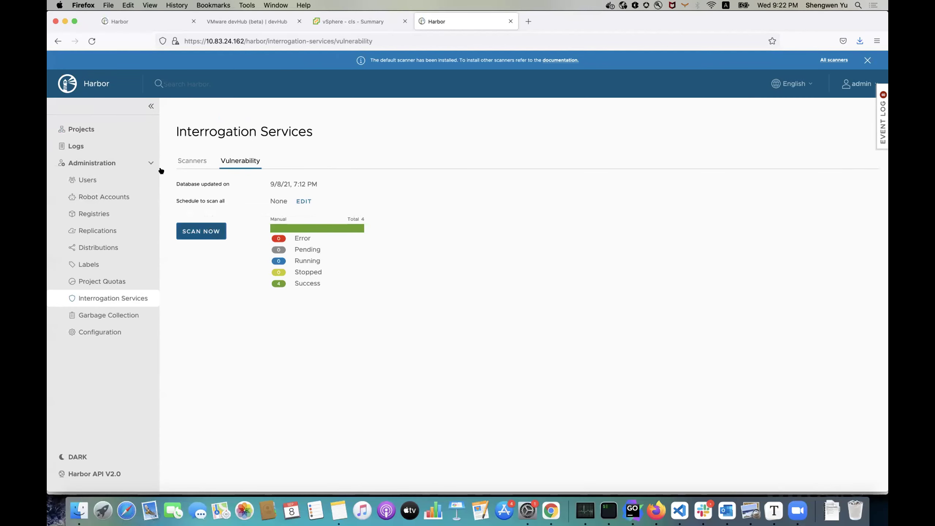
key(super+Tab)
click(177, 179)
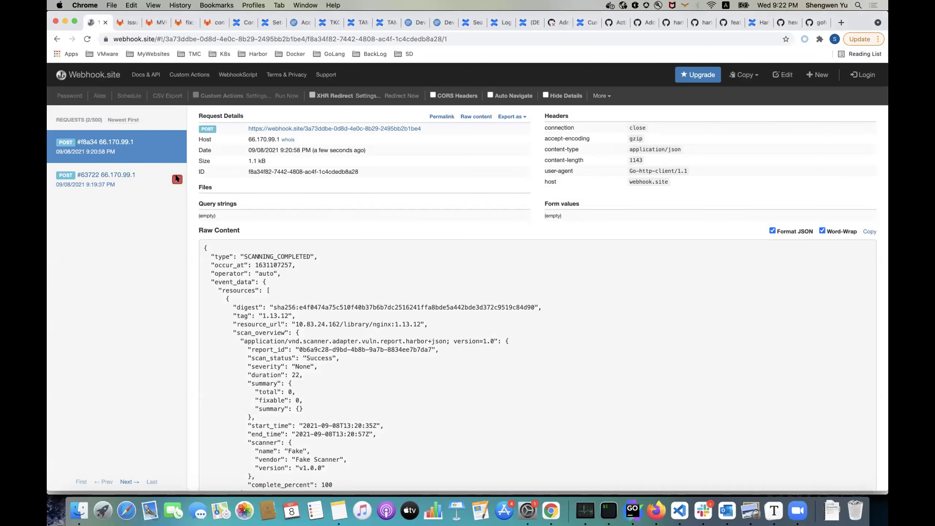
click(177, 147)
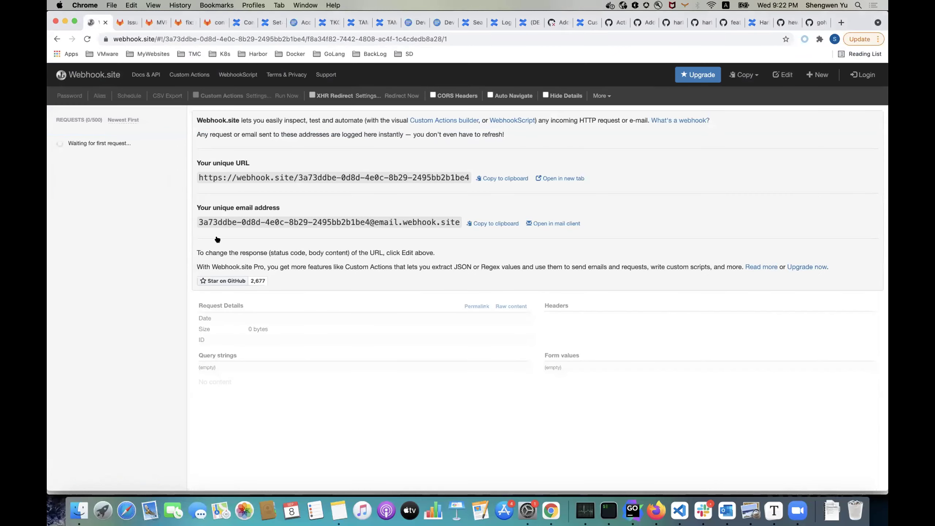
Switch back to Harbor, start a manual vulnerability scan of all artifacts, and stop it while it is running
key(super+Tab)
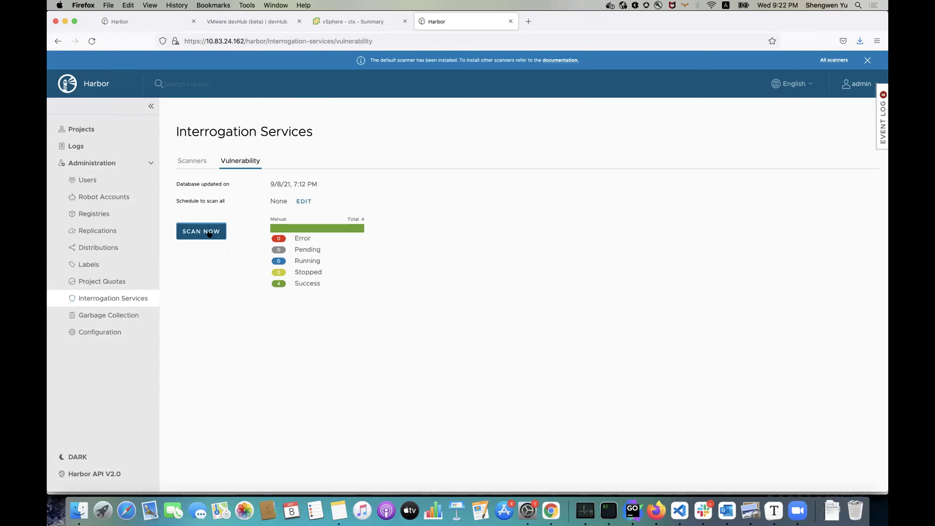
click(209, 232)
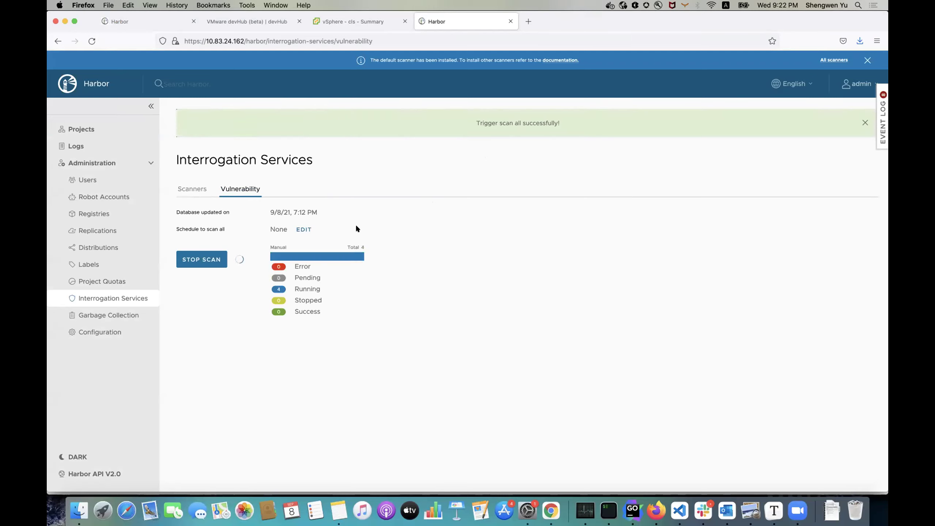
click(196, 260)
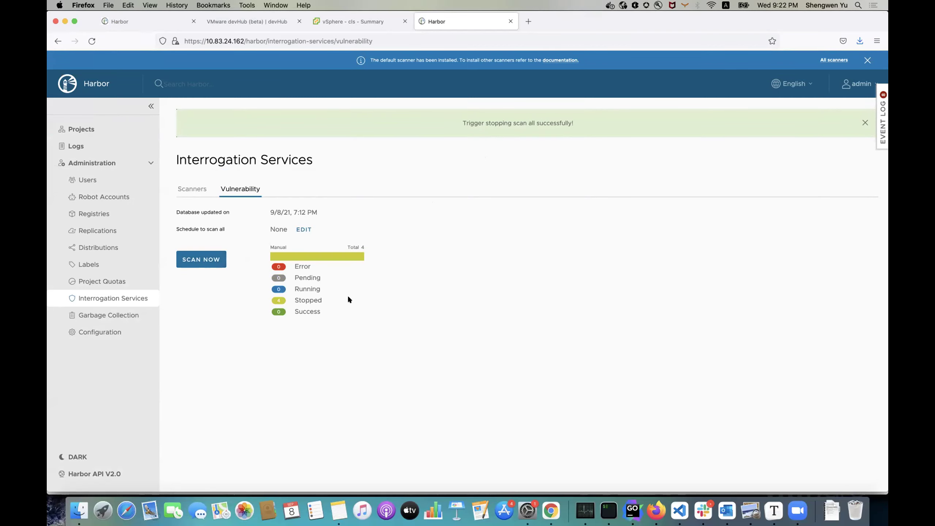
Switch to Chrome, reload Webhook.site, and examine the event type and resource URL of each newly received request
key(super+Tab)
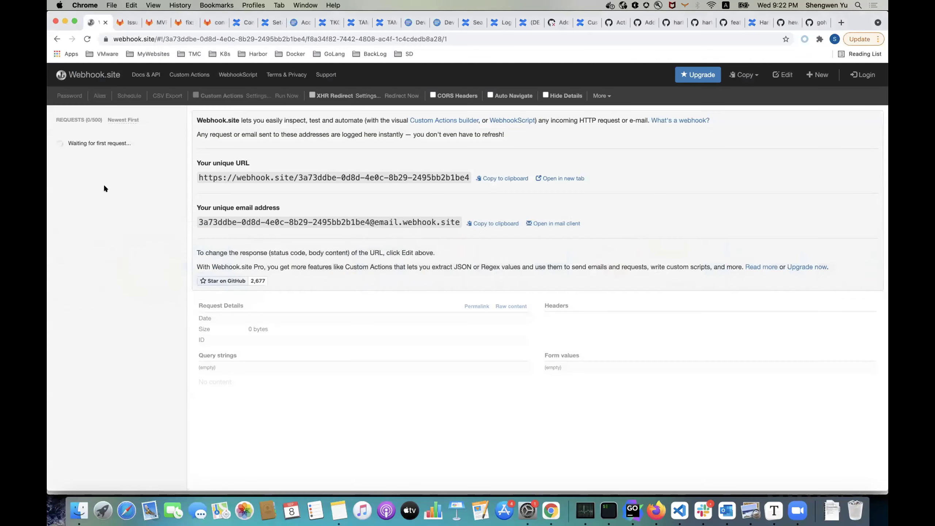
click(87, 39)
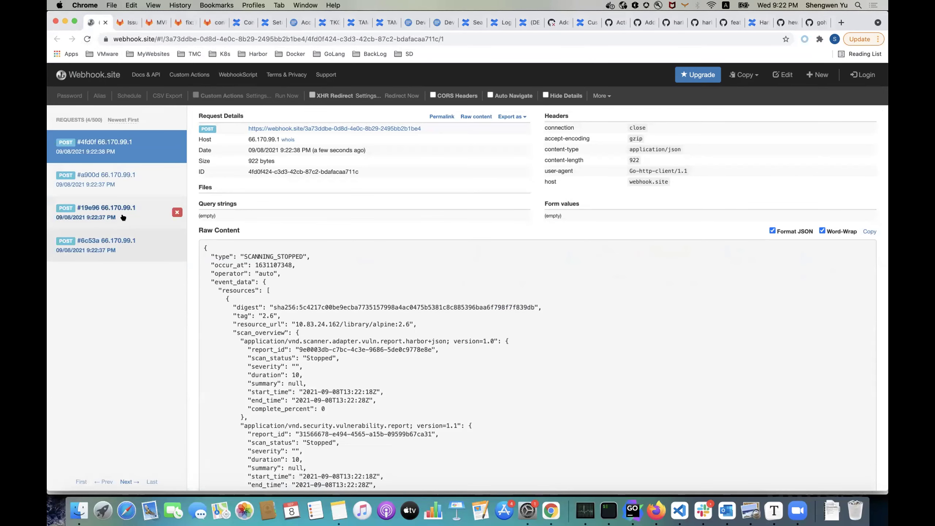
click(120, 251)
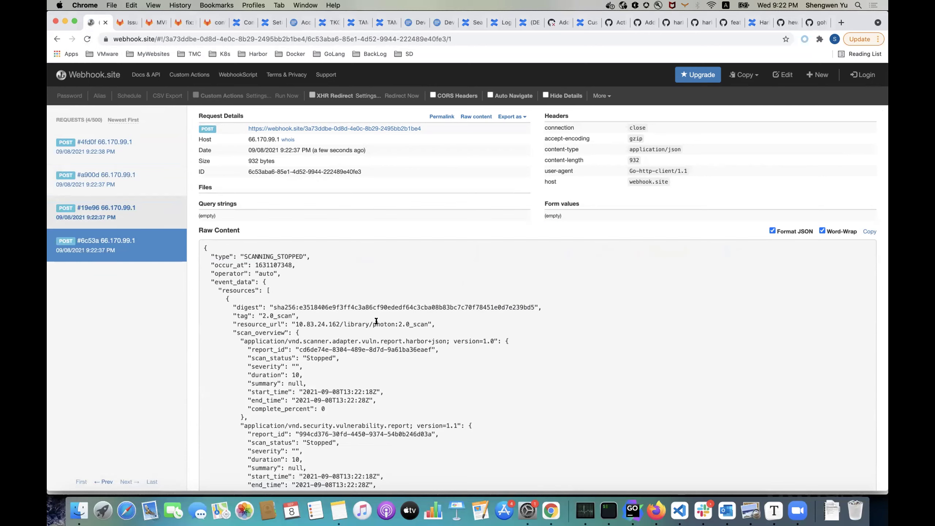
click(140, 216)
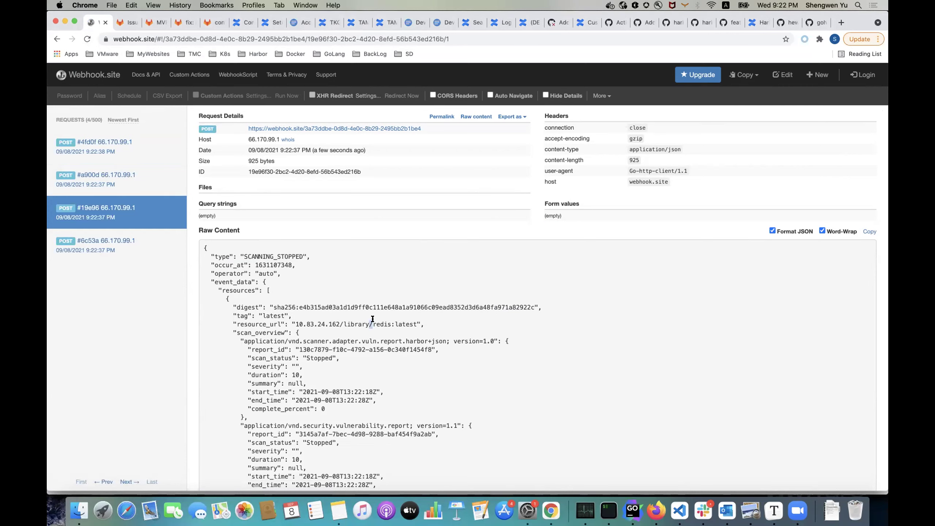
click(144, 192)
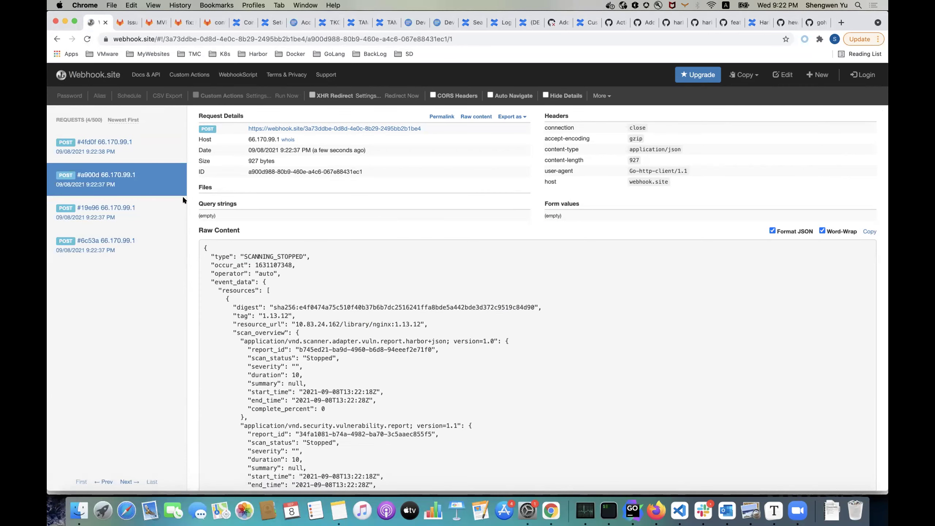
click(96, 147)
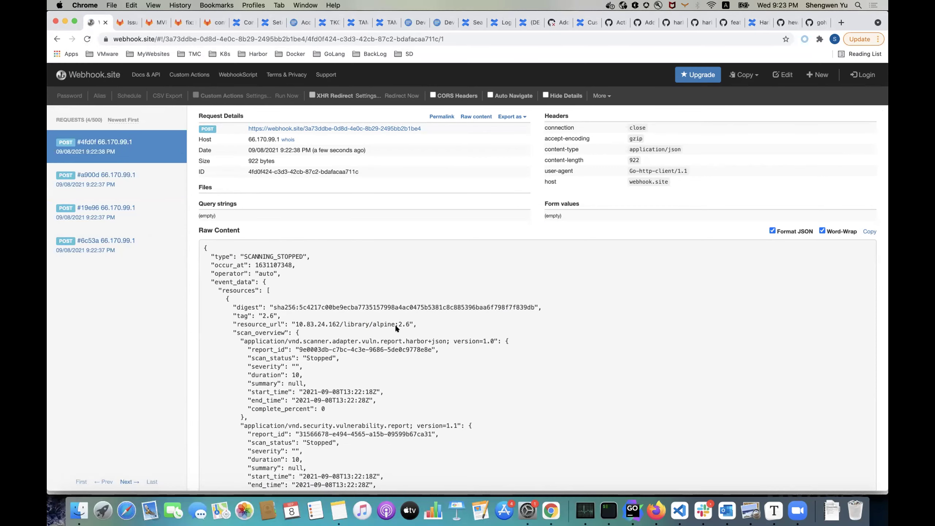
Switch to Harbor in Firefox and check the vulnerability status of the artifacts in the library project's nginx, redis, photon and alpine repositories
key(super+Tab)
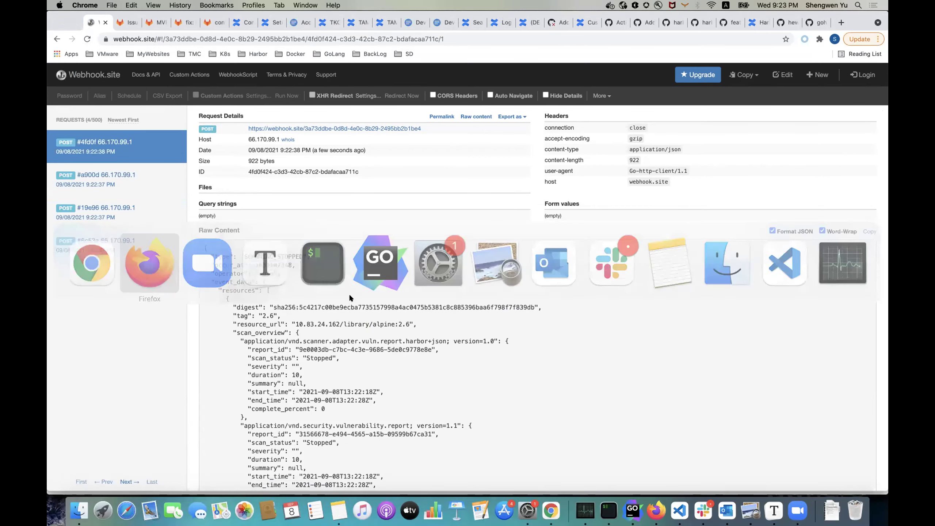
click(107, 128)
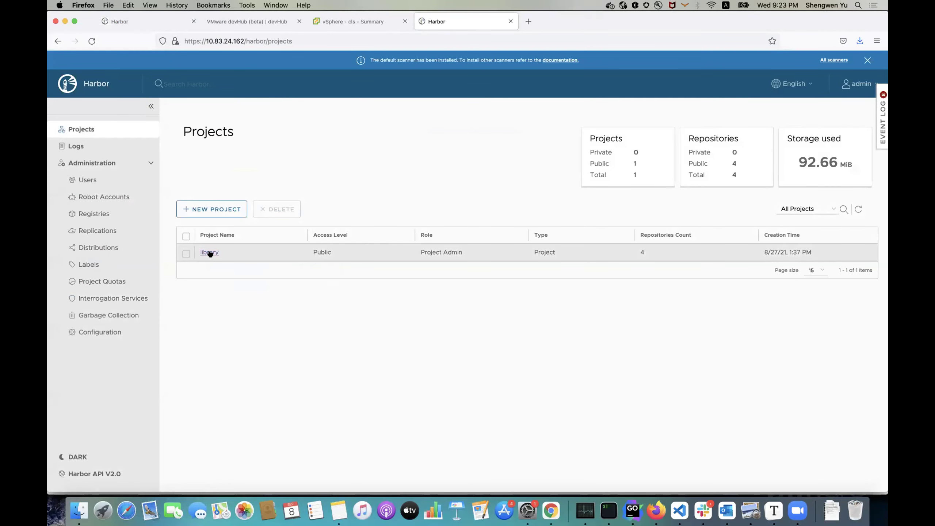
click(209, 252)
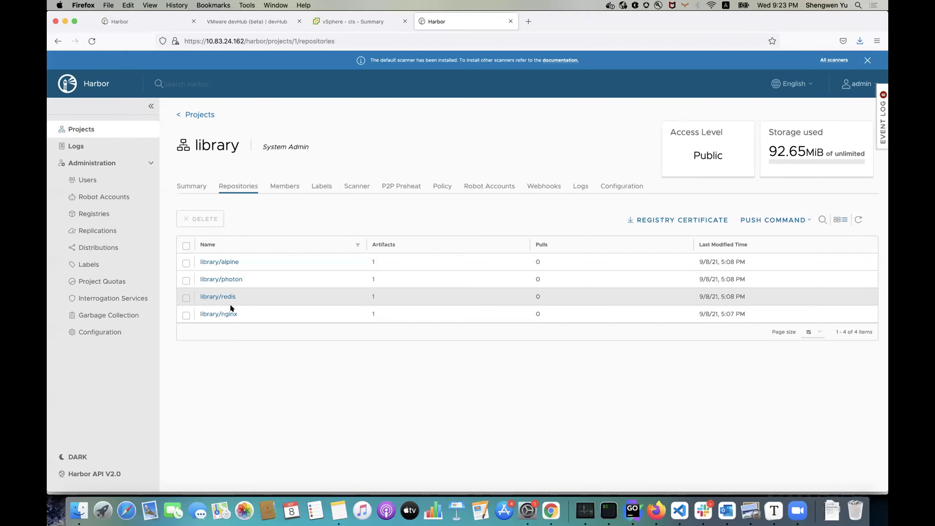
click(226, 314)
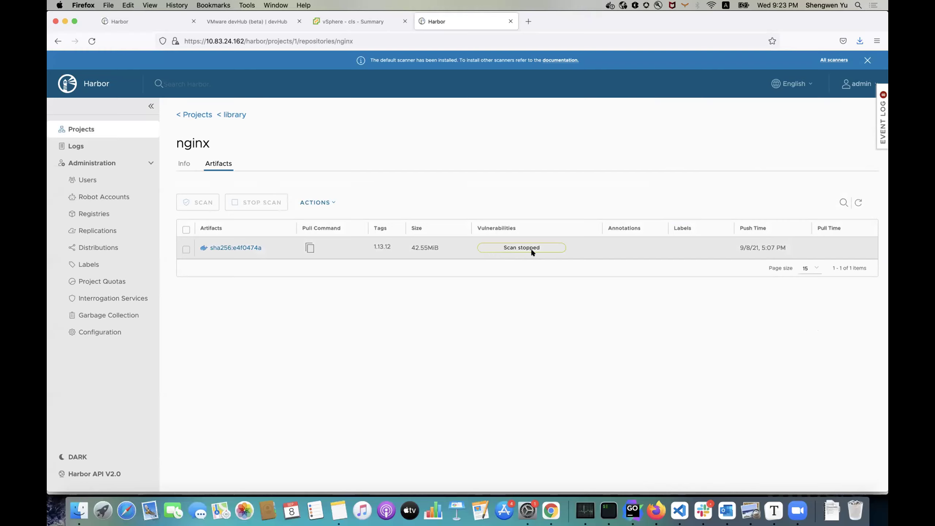
click(237, 115)
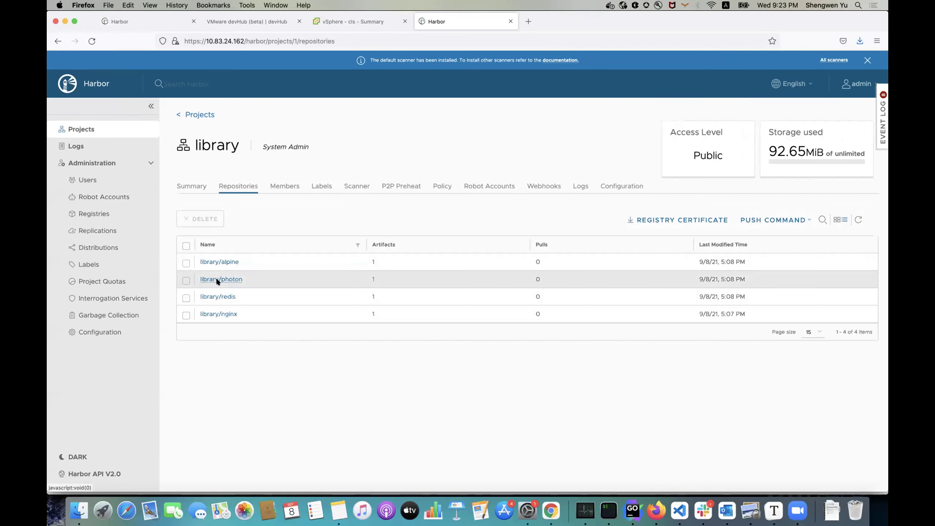
click(221, 296)
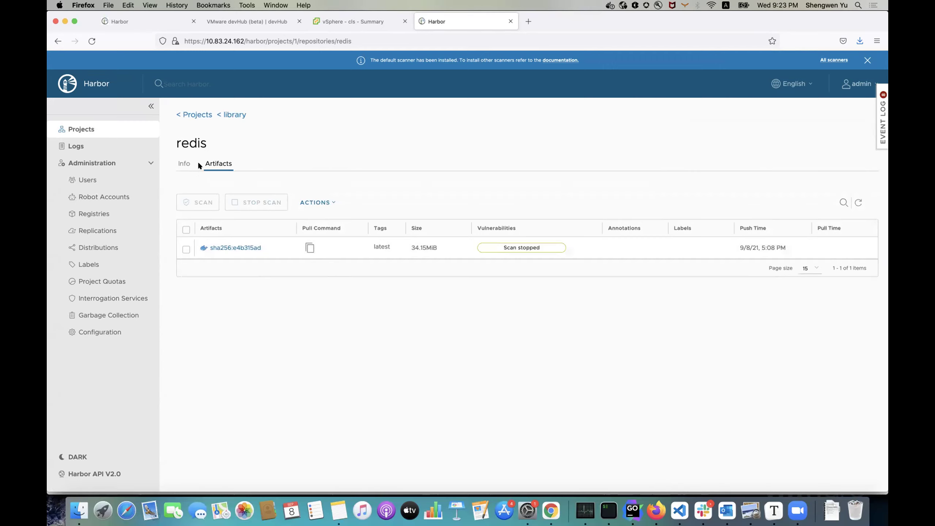
click(226, 116)
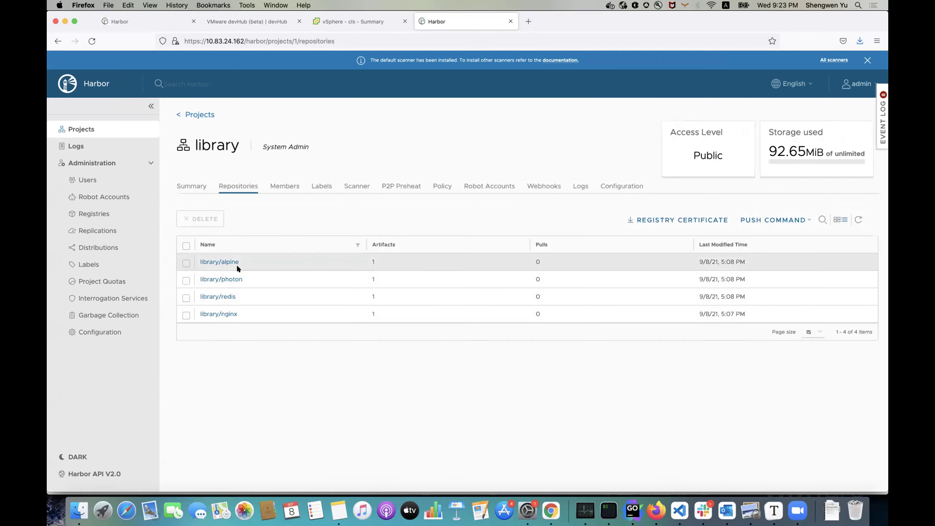
click(232, 279)
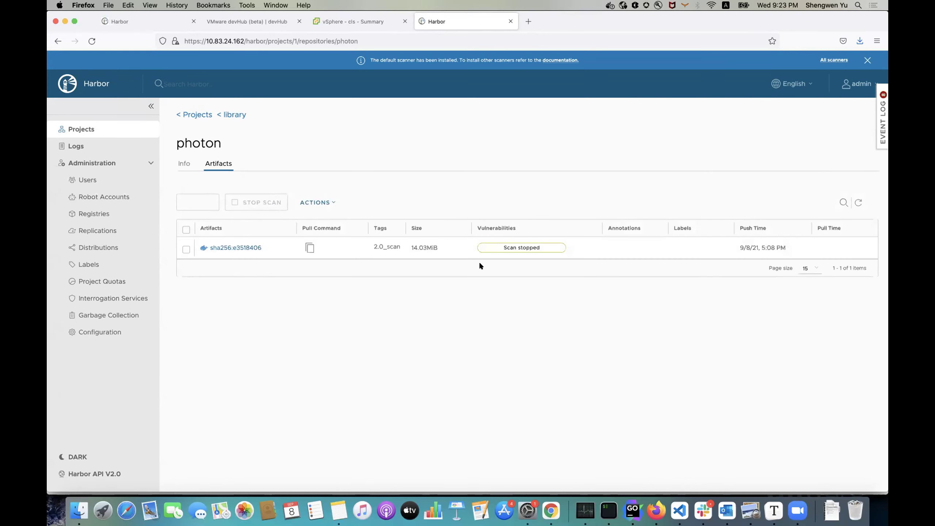
click(234, 115)
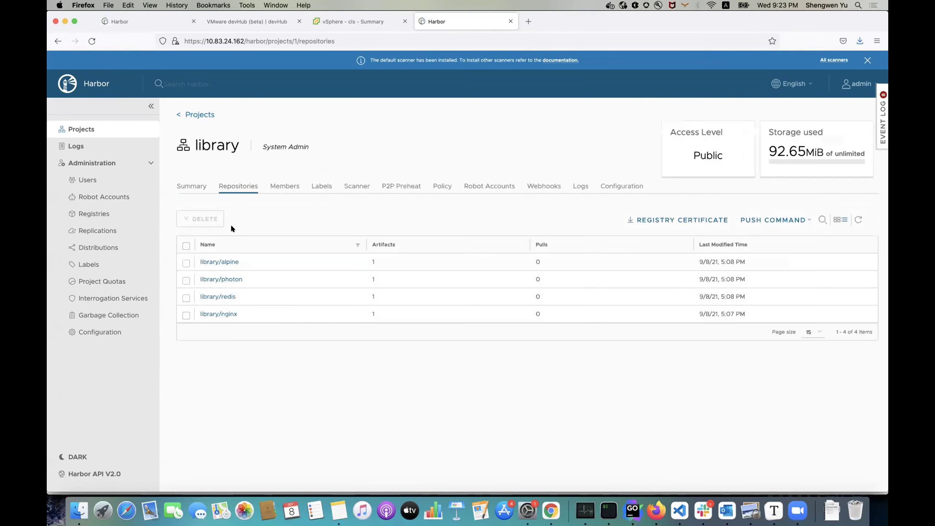
click(225, 262)
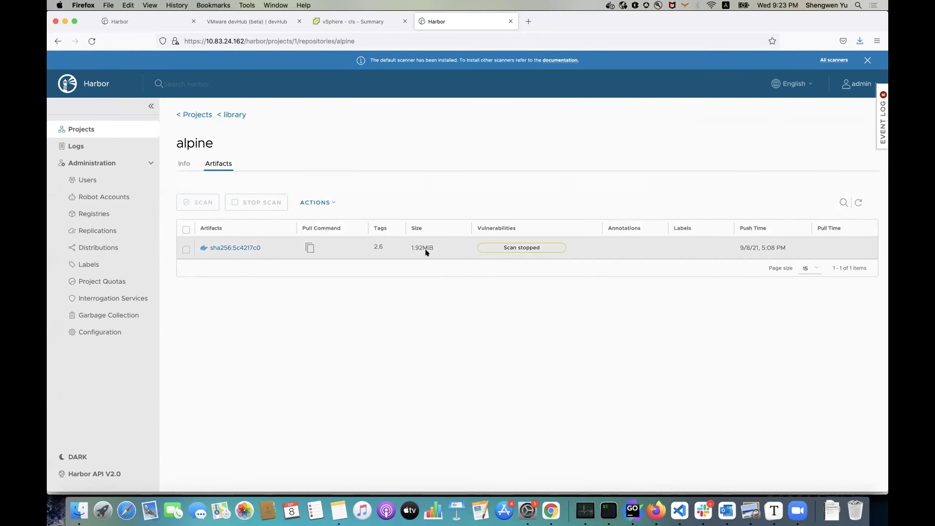
click(235, 113)
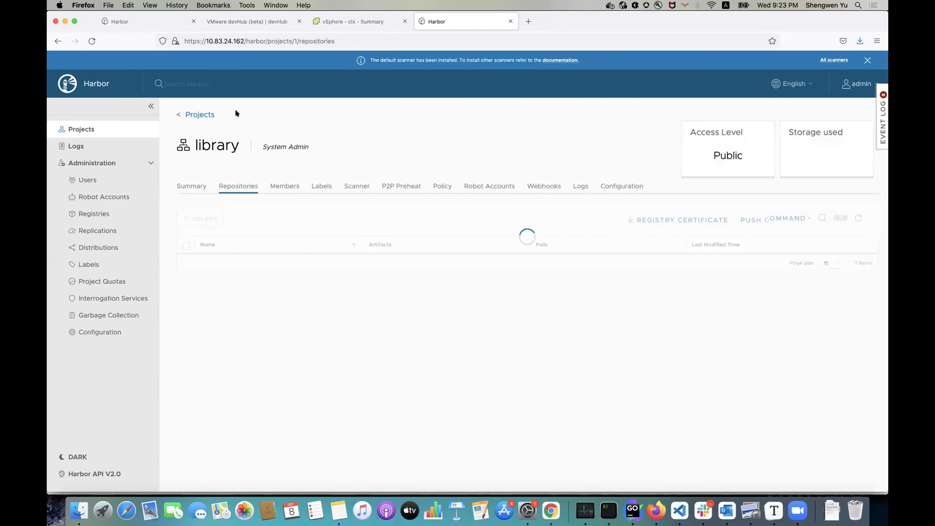
Open the vulnerability settings of Interrogation Services and view the available options for the scan-all schedule
click(104, 298)
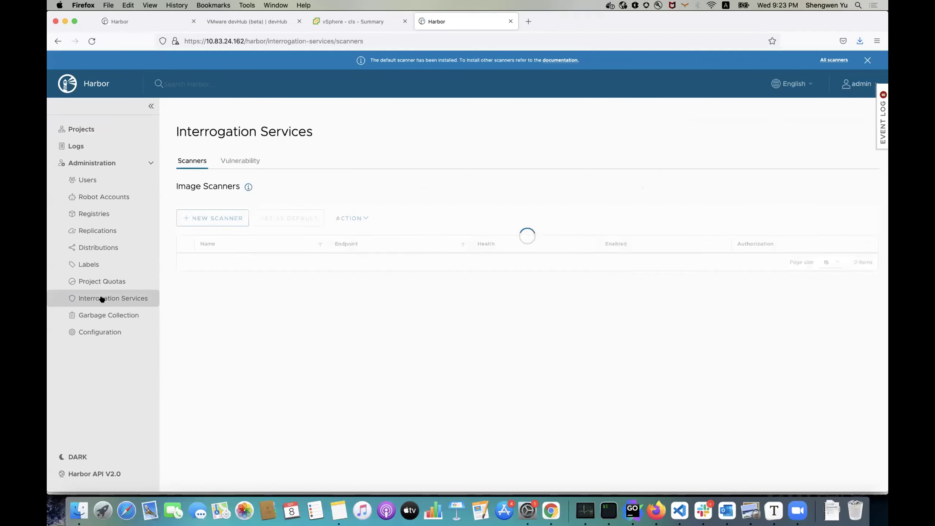
click(240, 161)
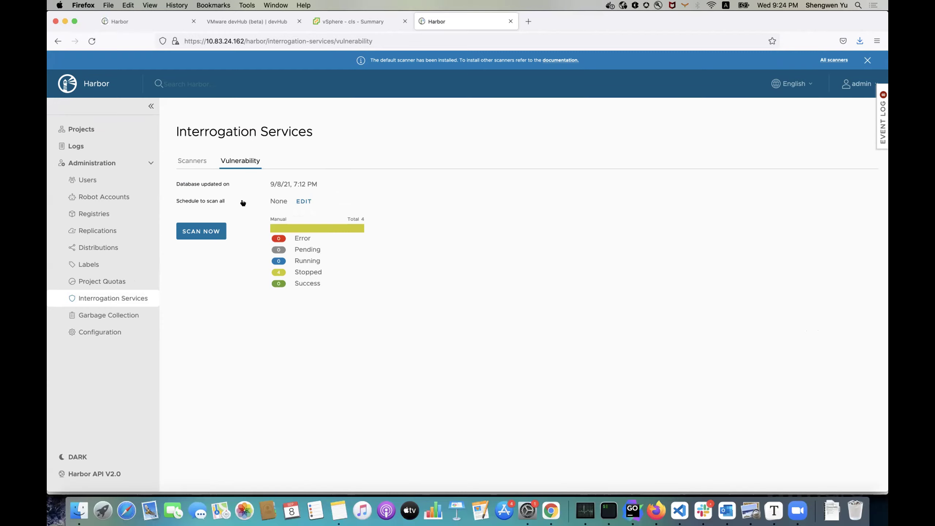
click(297, 202)
click(286, 202)
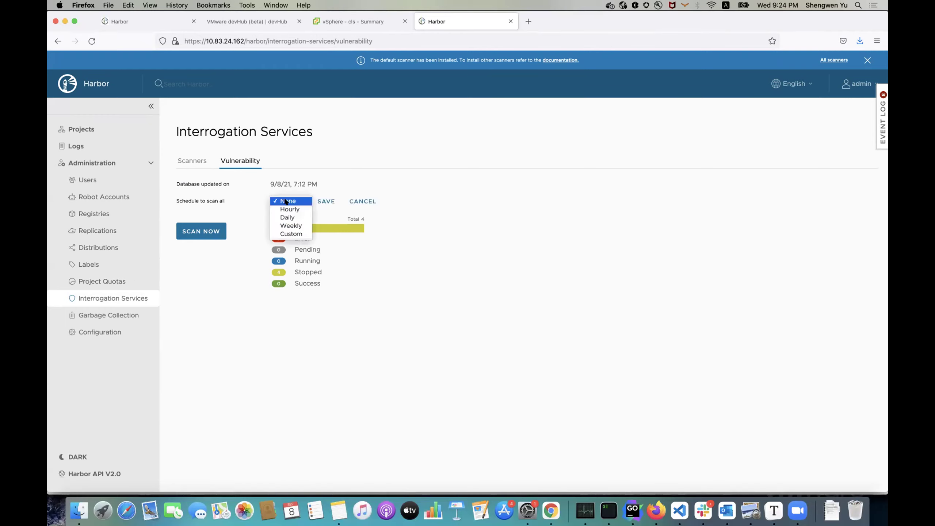
click(223, 195)
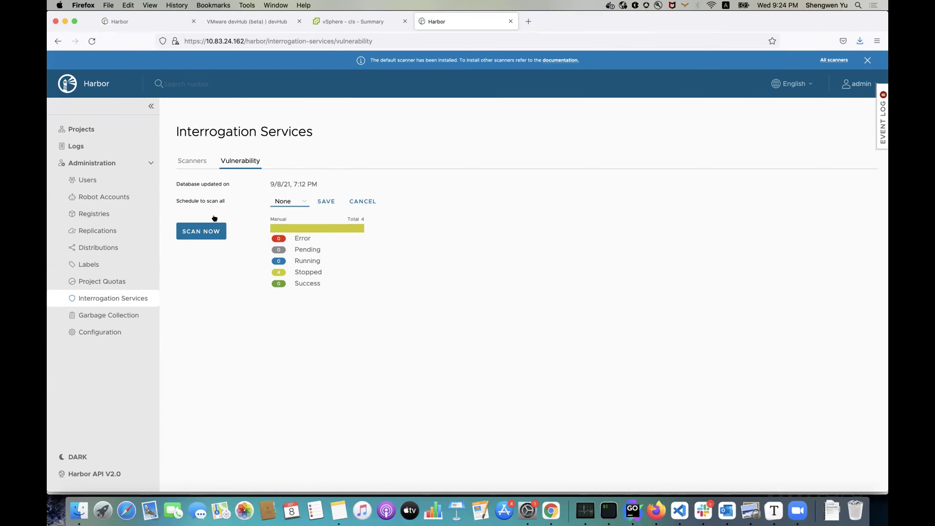
click(199, 263)
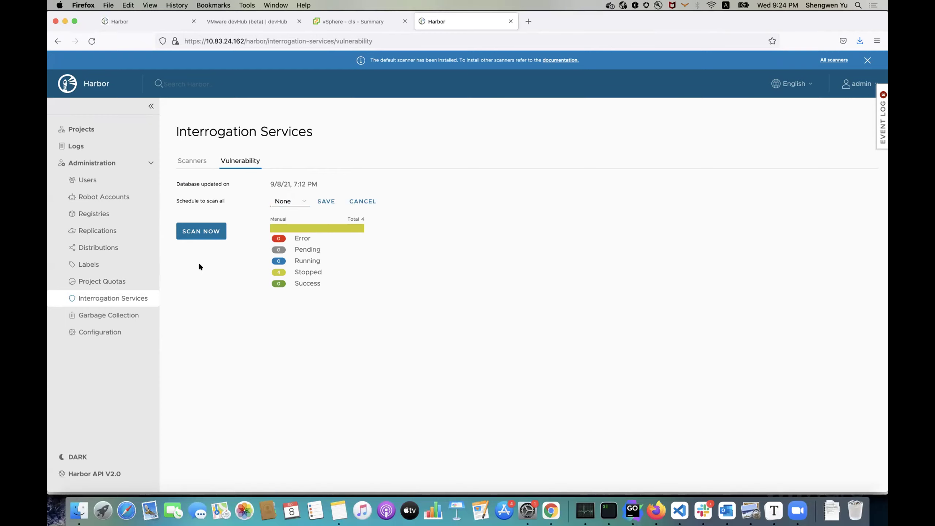
Start a manual vulnerability scan of all artifacts and follow its progress in the nginx repository and in Interrogation Services
click(198, 232)
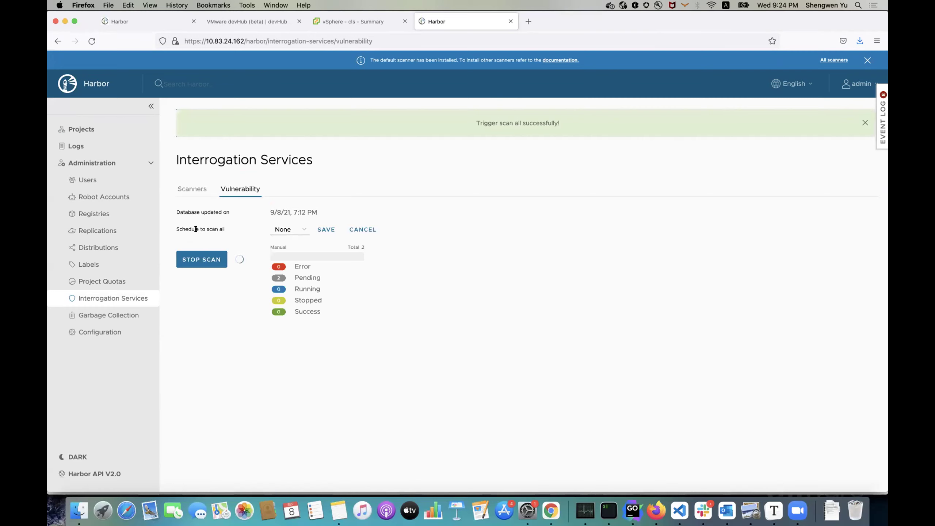
click(120, 129)
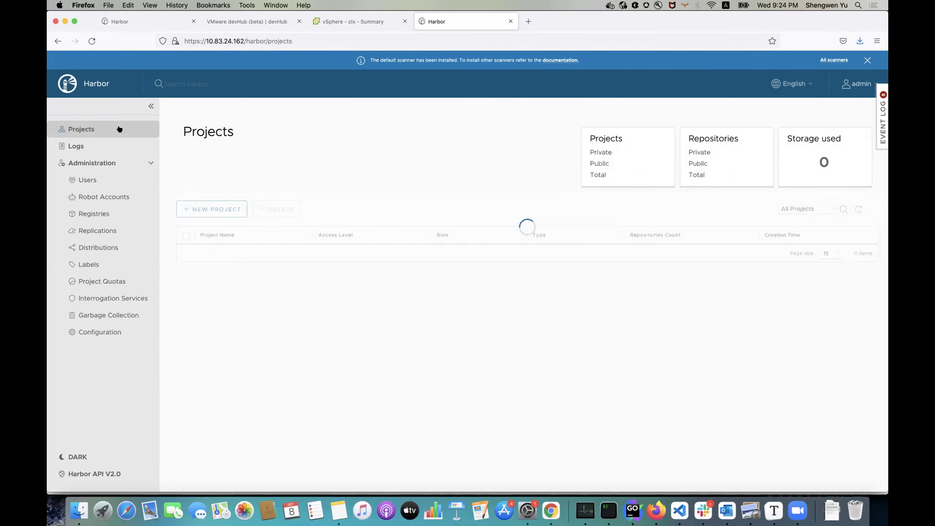
click(209, 252)
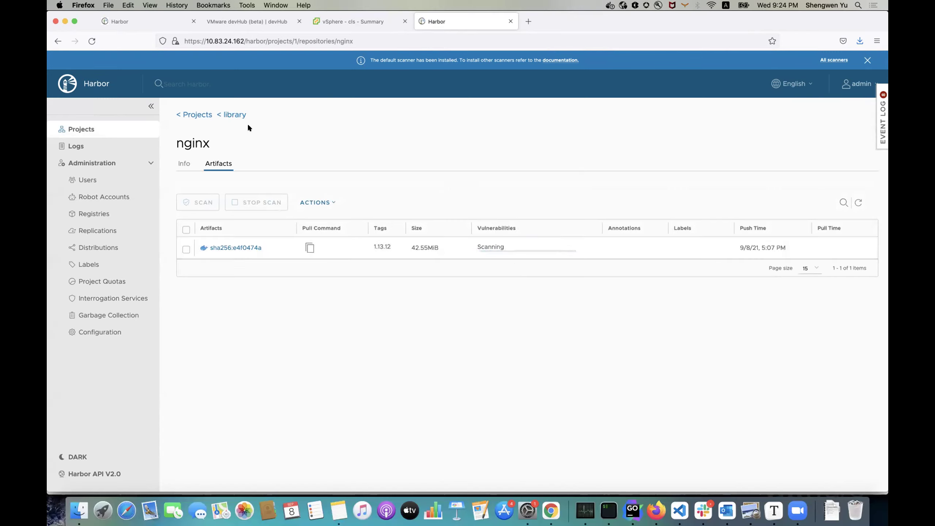
click(228, 115)
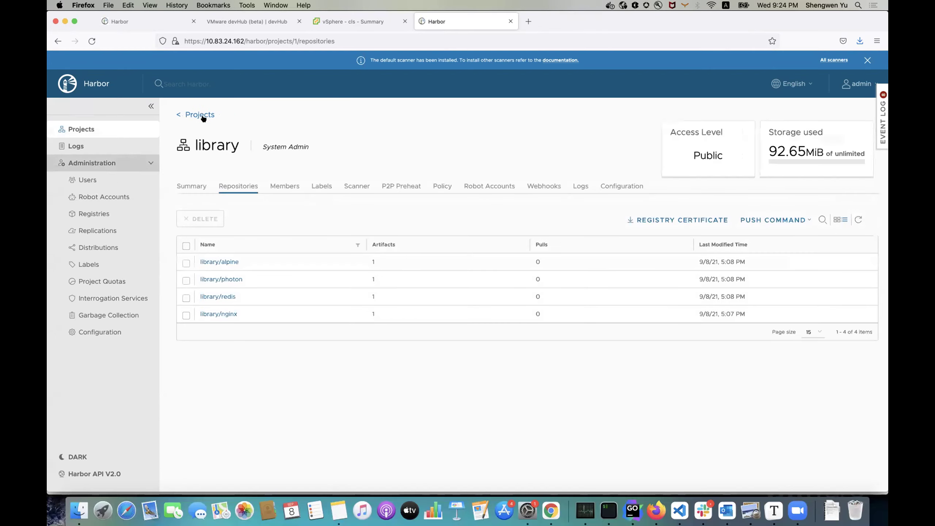
click(115, 299)
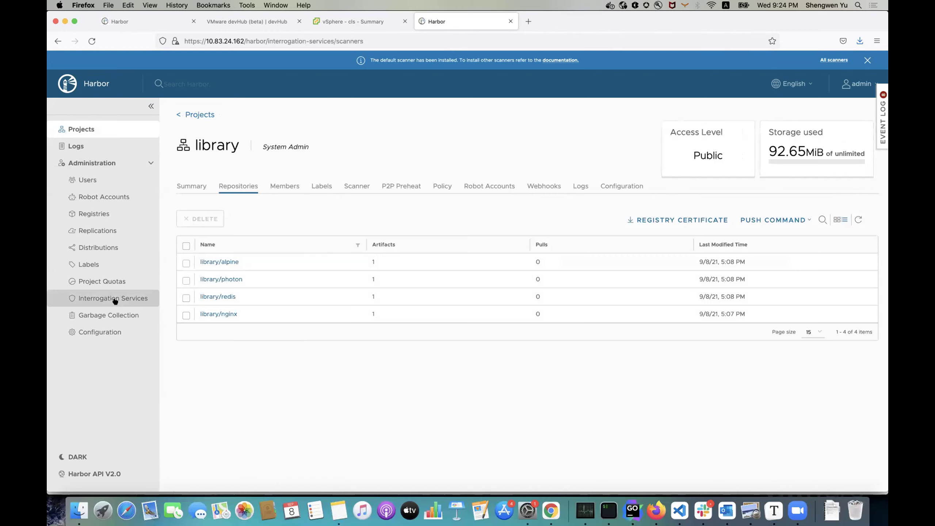
click(242, 161)
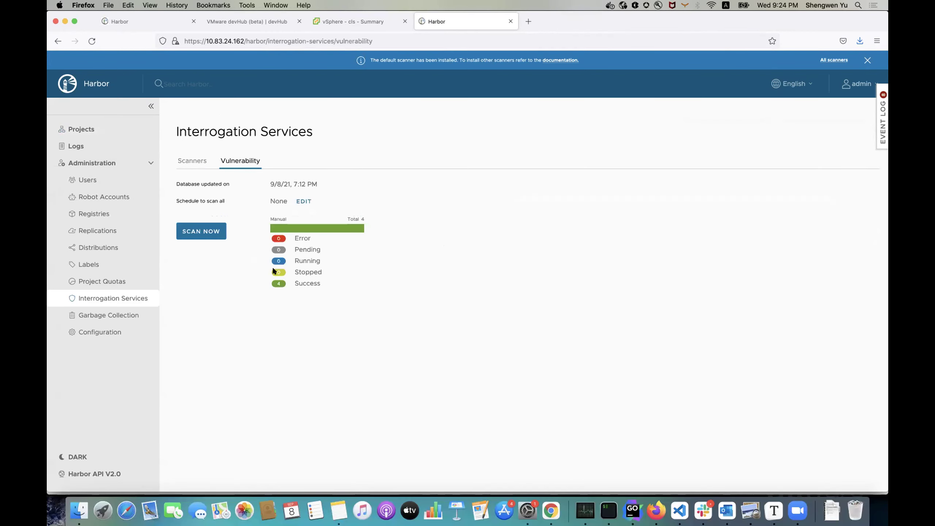
Review the completed scan's vulnerability results for the nginx, redis, photon and alpine artifacts in the library project
click(112, 125)
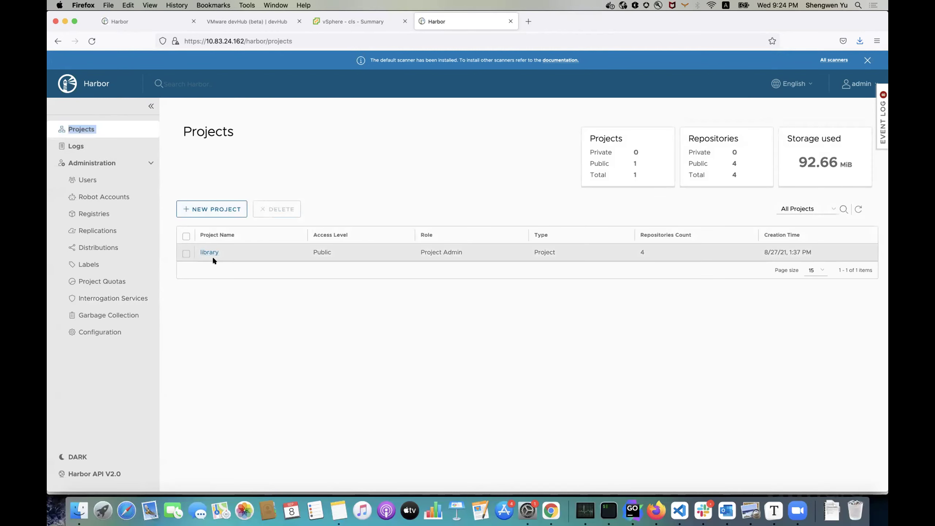
click(209, 252)
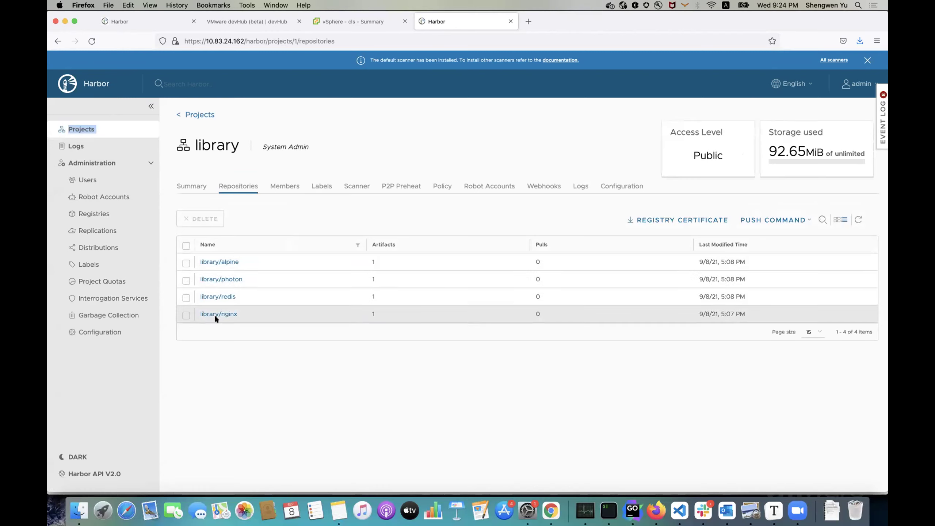
click(214, 314)
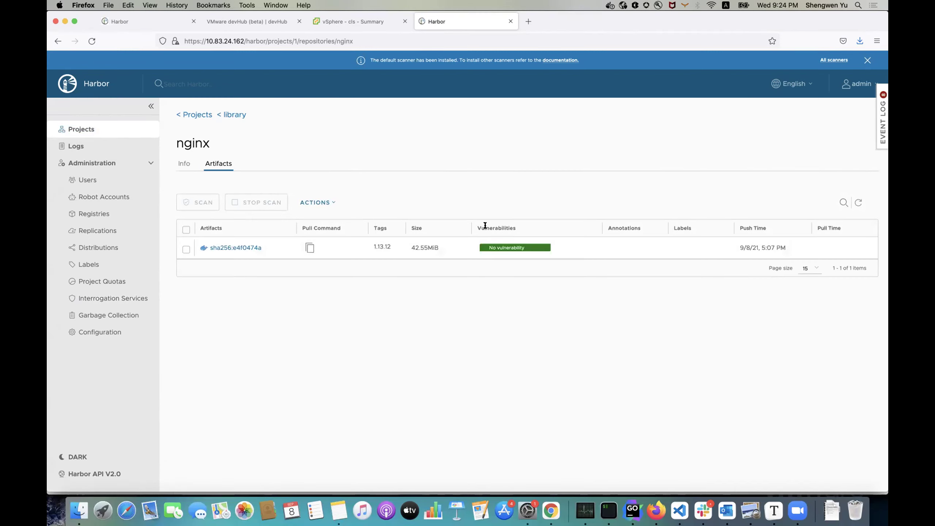
mouse_move(489, 248)
click(225, 114)
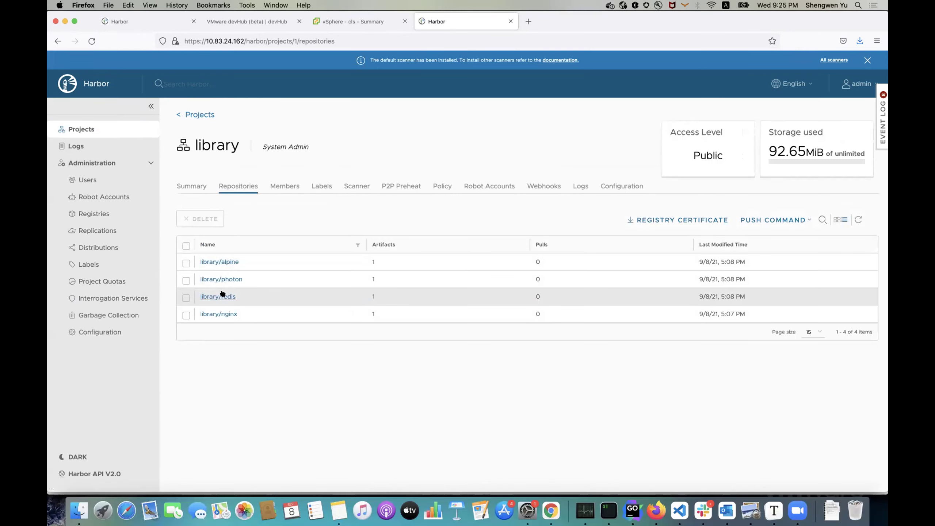
click(223, 295)
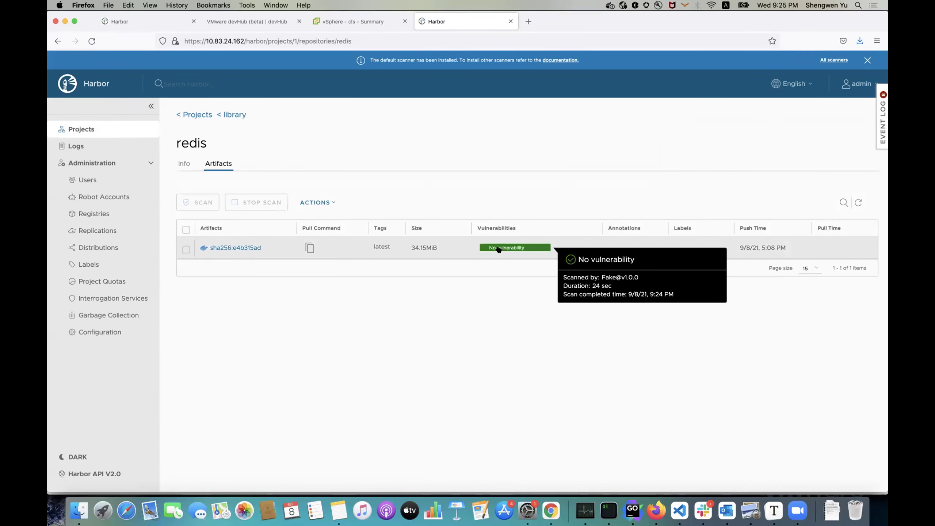
click(234, 114)
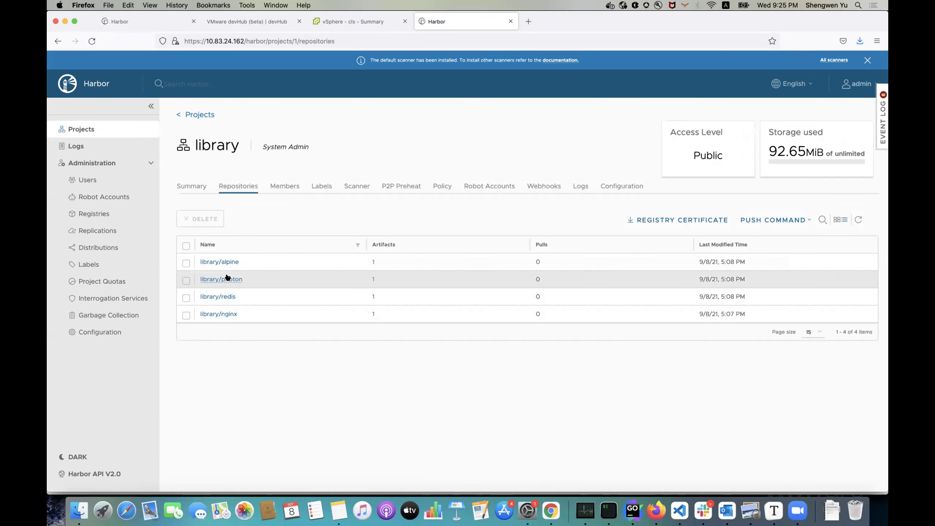
click(229, 279)
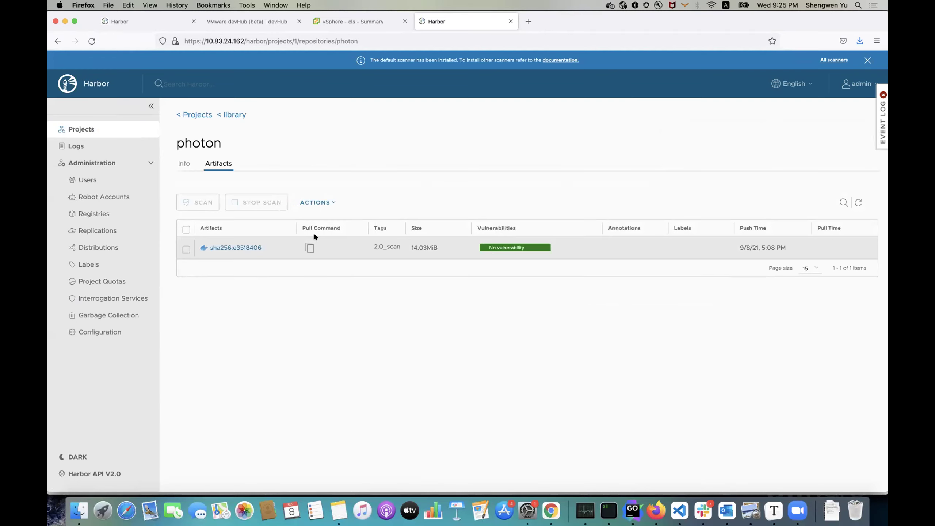
click(232, 114)
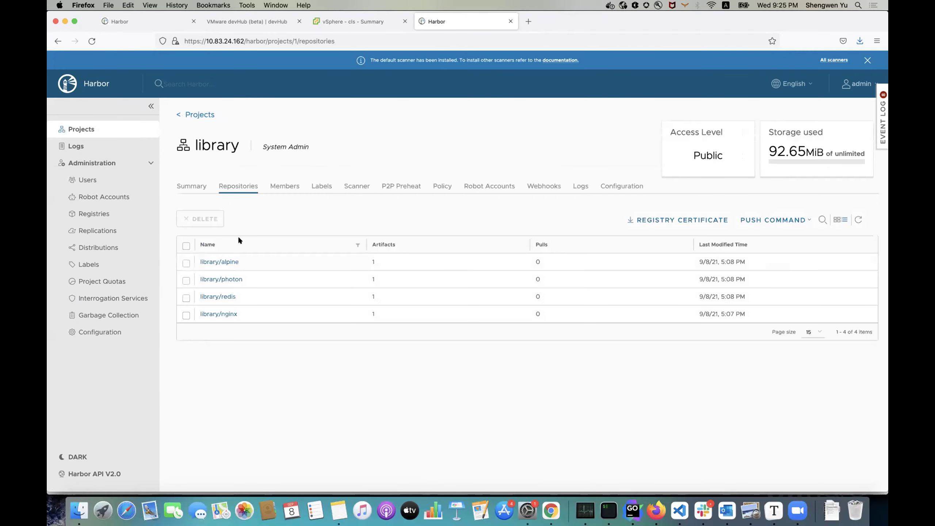
click(220, 262)
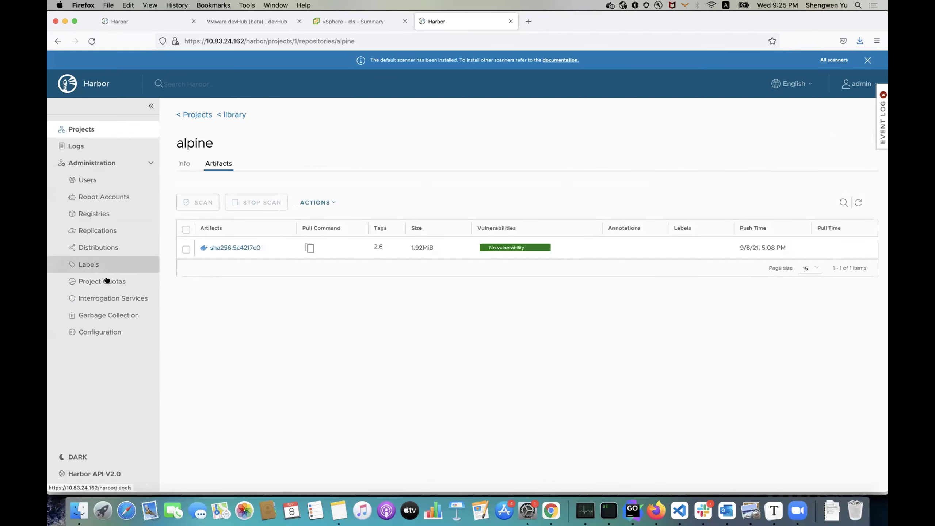
Open the vulnerability settings of Interrogation Services and change the scan-all schedule type to Custom
click(106, 297)
click(242, 161)
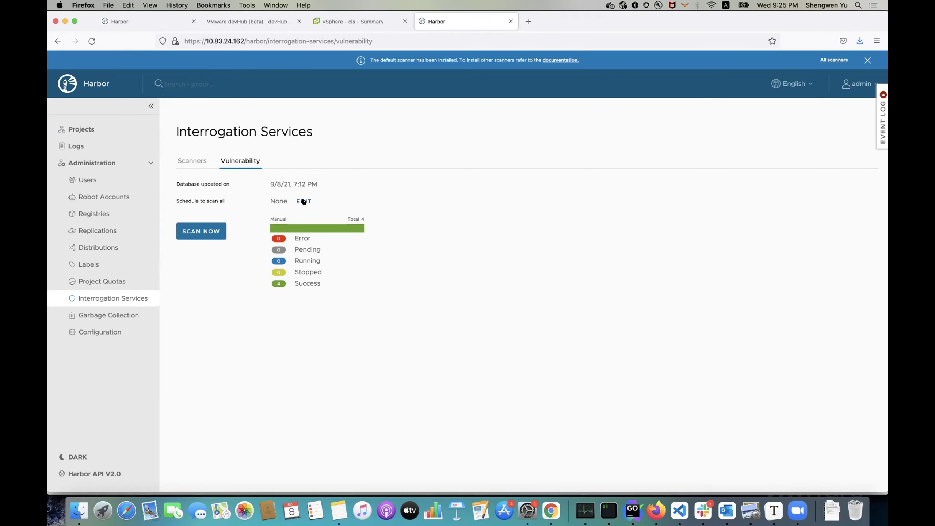
click(303, 201)
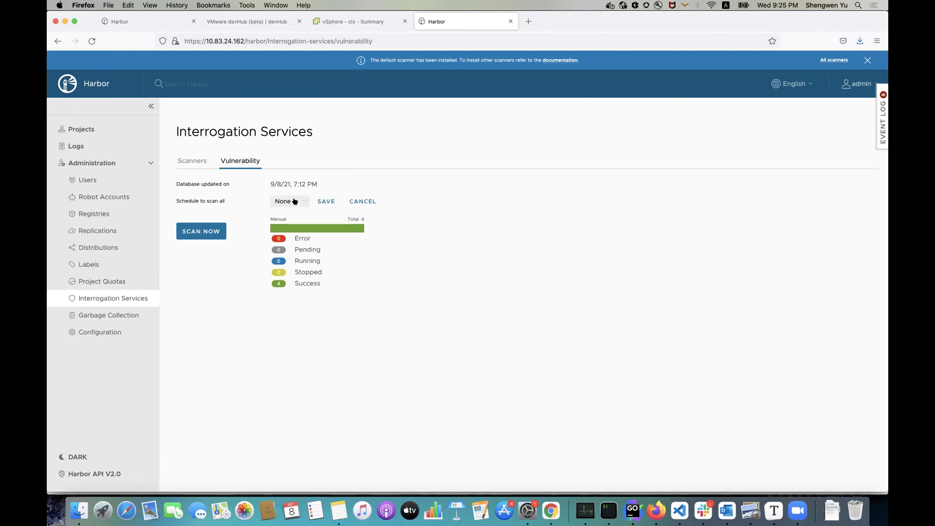
click(294, 201)
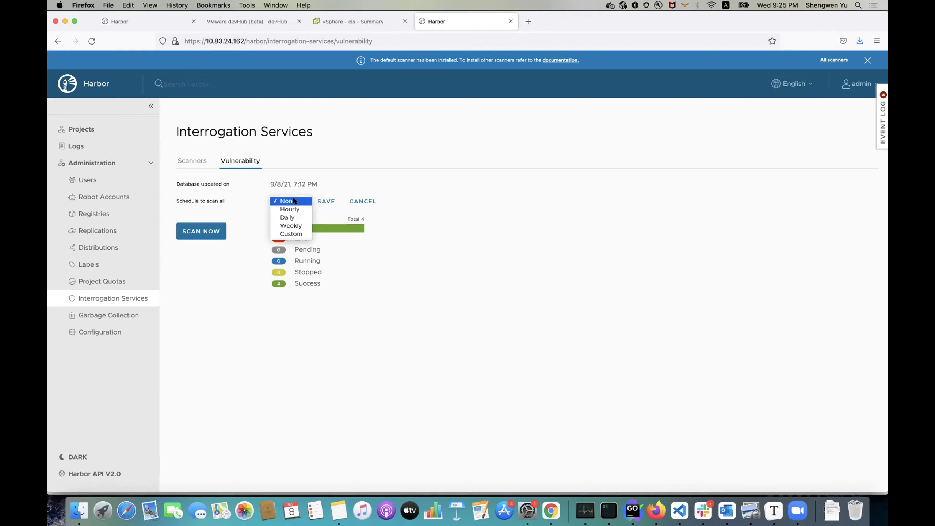
click(293, 232)
Enter the cron expression 0 */1 * * * * for the custom scan-all schedule and save it
click(356, 199)
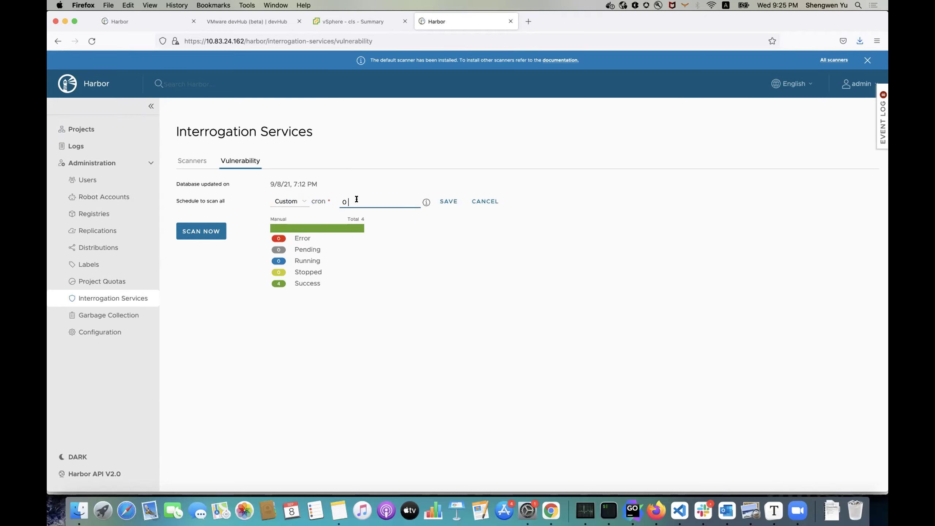
text(1)
text(*/)
text(1)
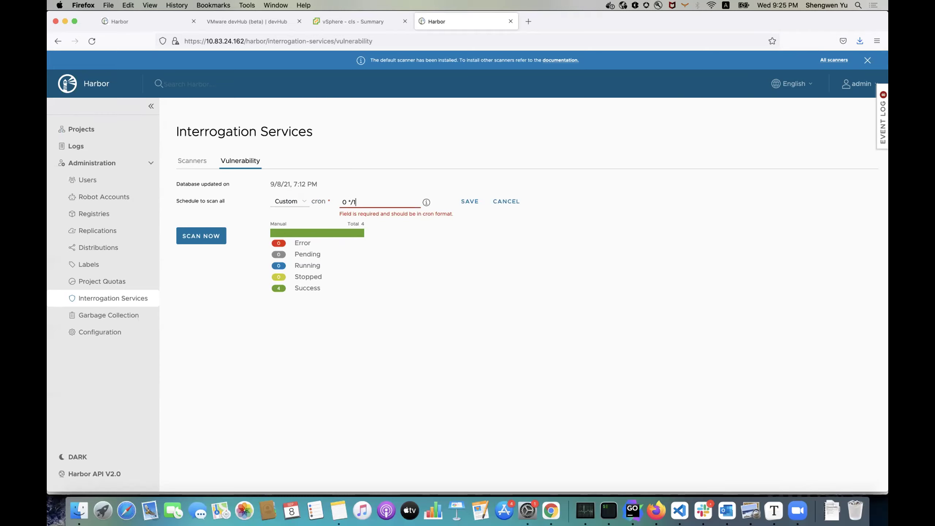
key(BackSpace)
key(BackSpace)
text(/)
text(* * * * *)
click(350, 202)
key(BackSpace)
text(*)
key(Right)
key(Delete)
text(1)
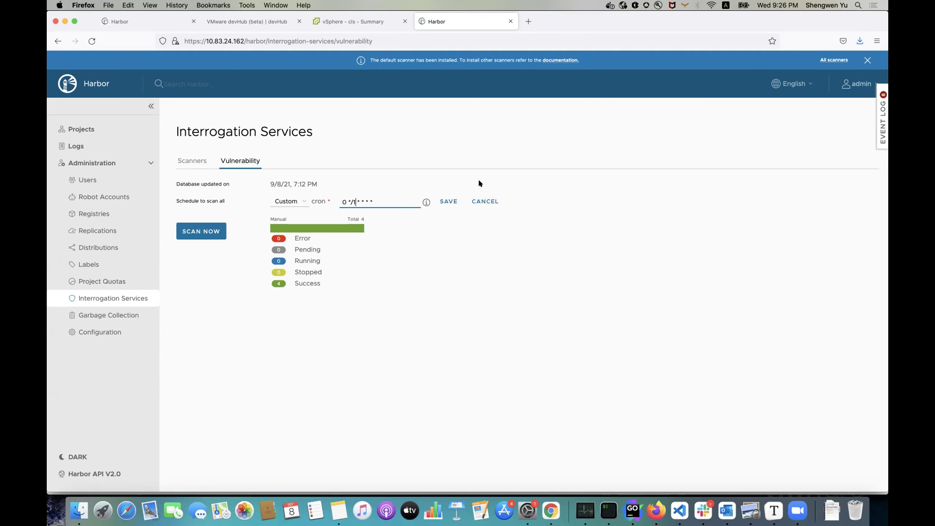
click(446, 202)
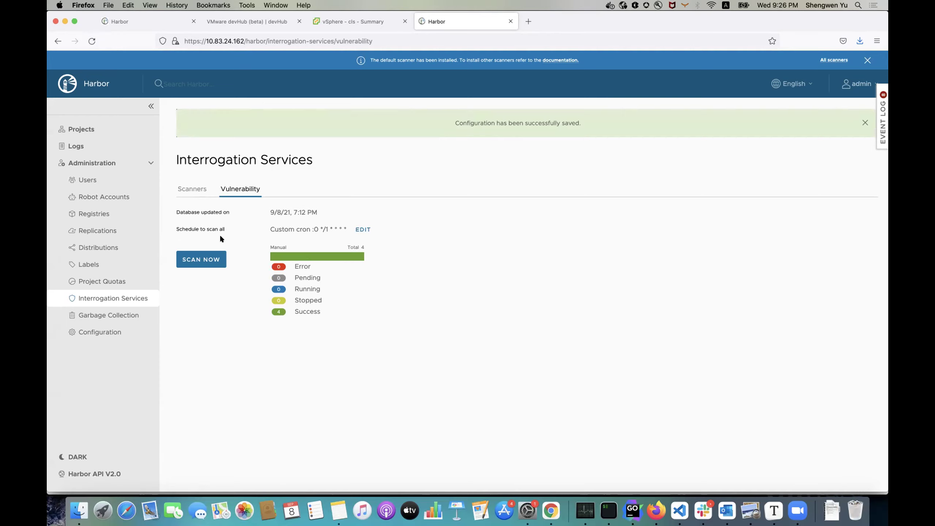
Refresh the Interrogation Services page until the scheduled scan-all is running, and stop that scan
click(89, 41)
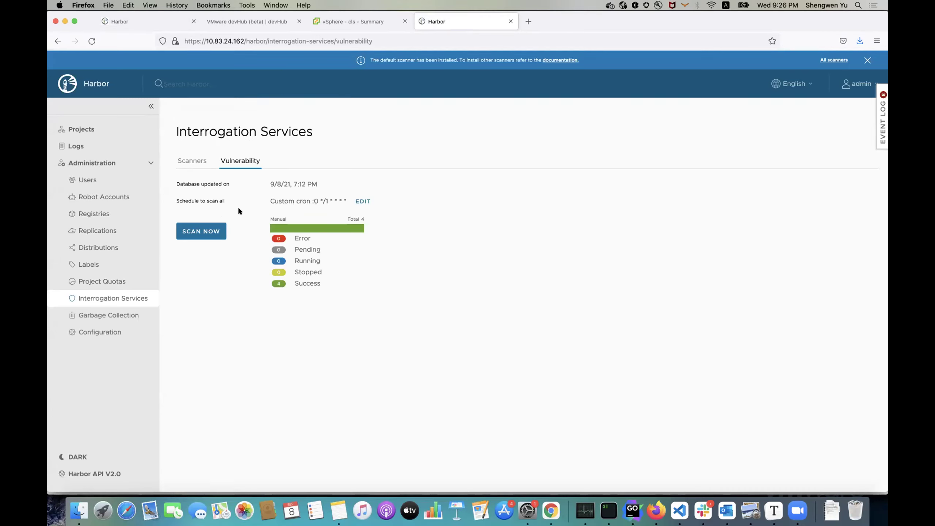
click(91, 41)
click(92, 41)
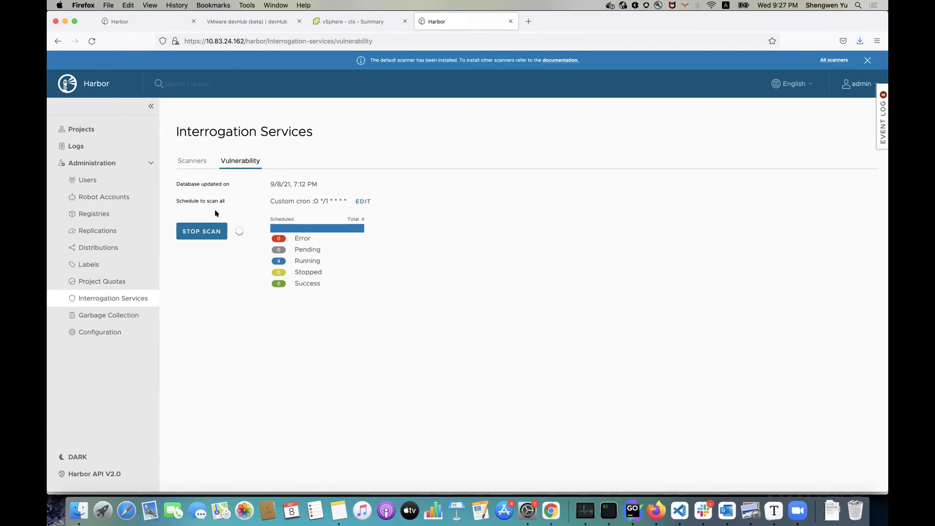
click(206, 229)
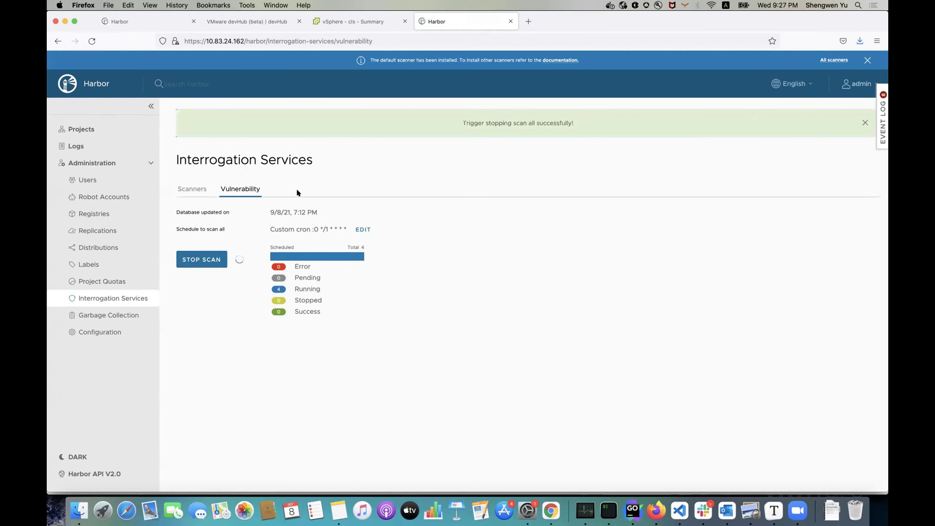
Set the scan-all schedule back to None and save the configuration
click(363, 229)
click(293, 229)
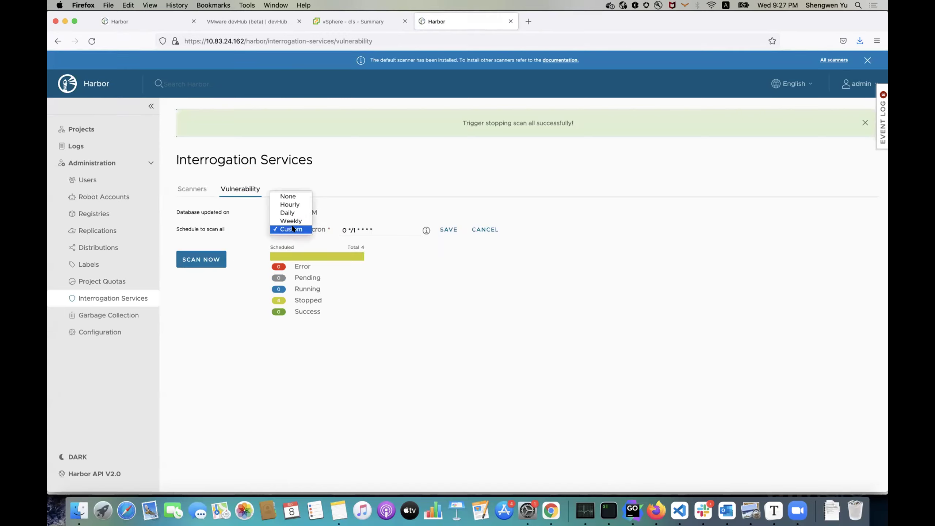
click(288, 196)
click(324, 230)
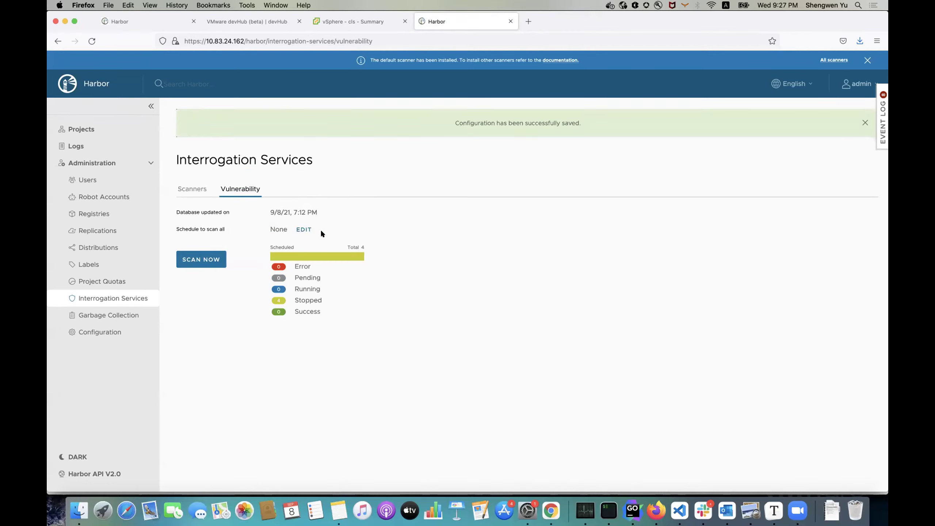
Switch to Webhook.site in Chrome and review the four newest scan notifications for the alpine, photon, nginx and redis artifacts
key(super+Tab)
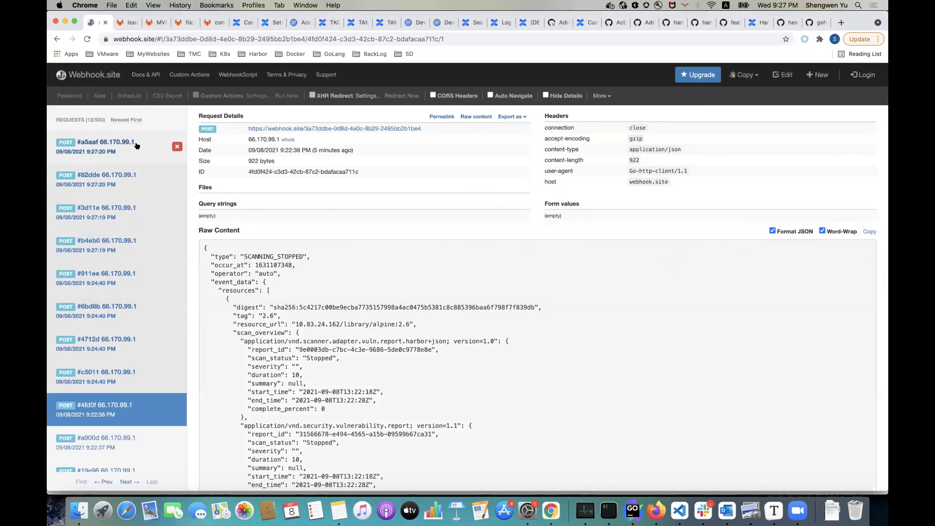
click(137, 145)
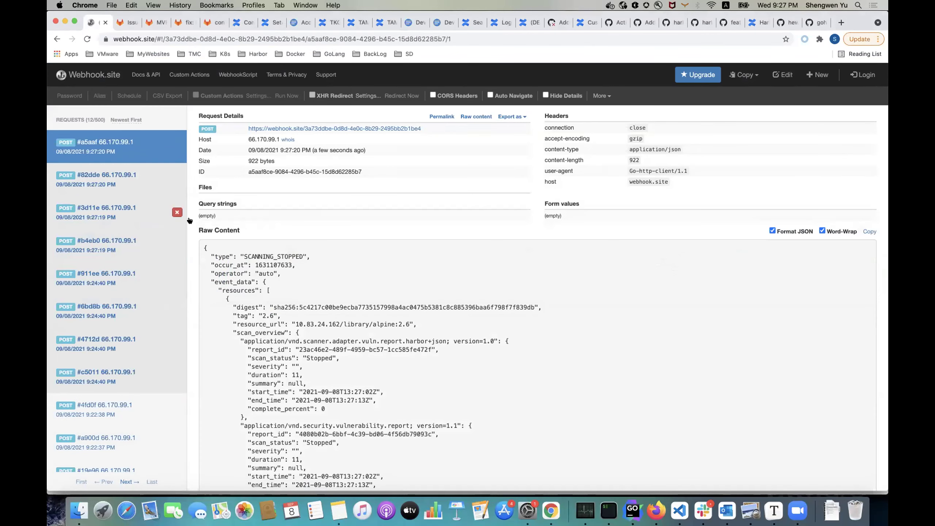
click(154, 186)
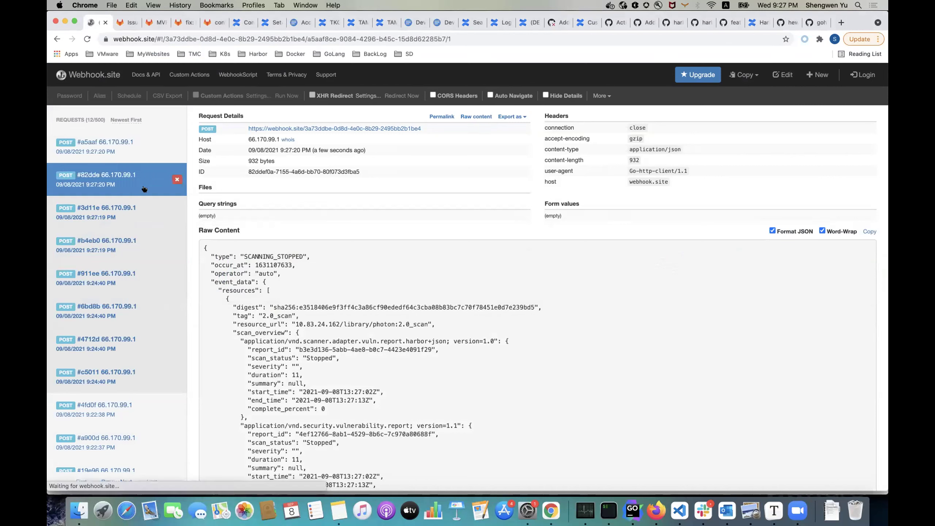
click(137, 216)
click(137, 257)
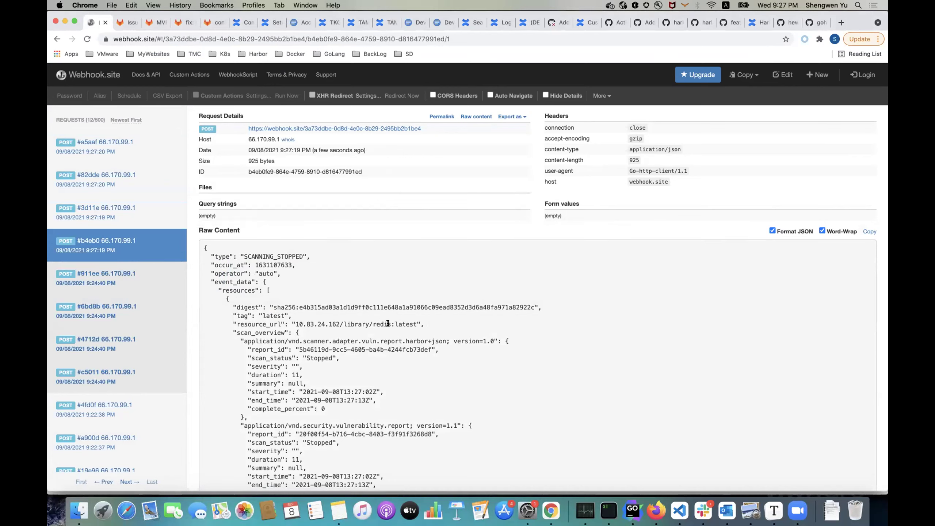
click(113, 210)
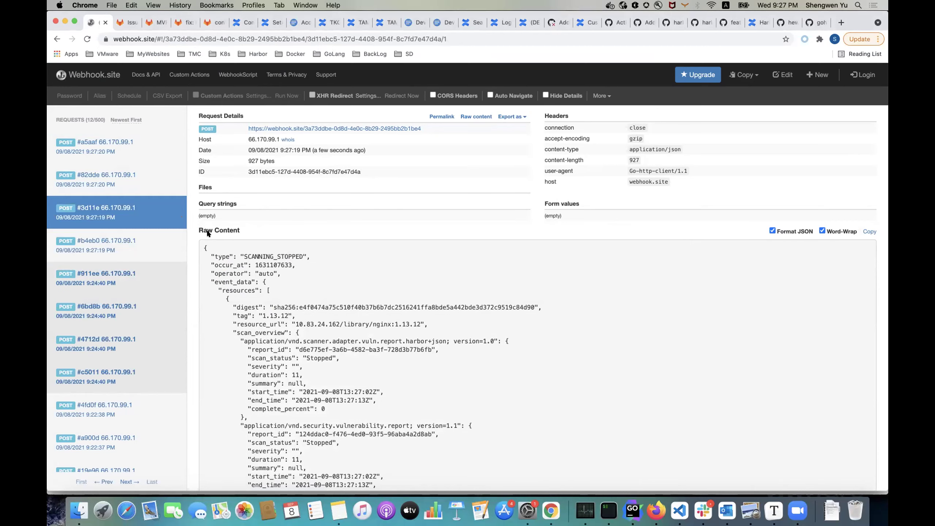
click(125, 180)
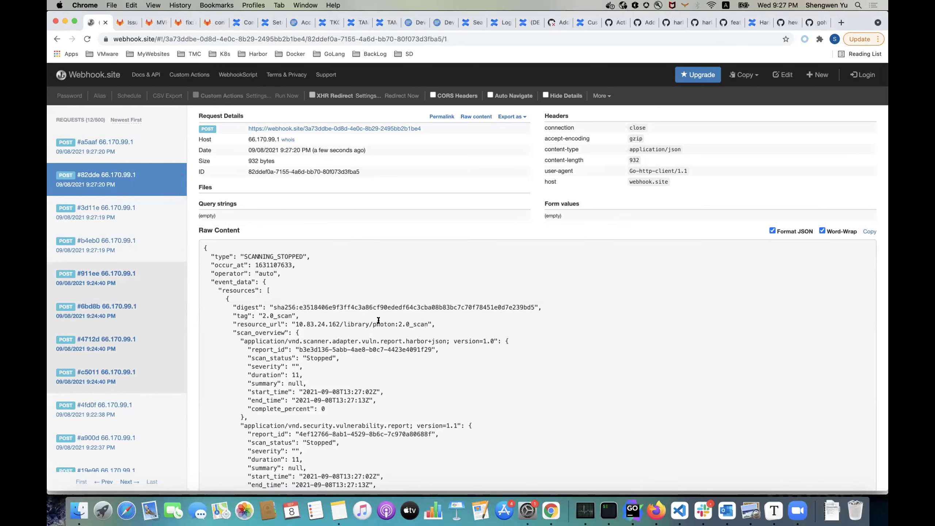
click(120, 151)
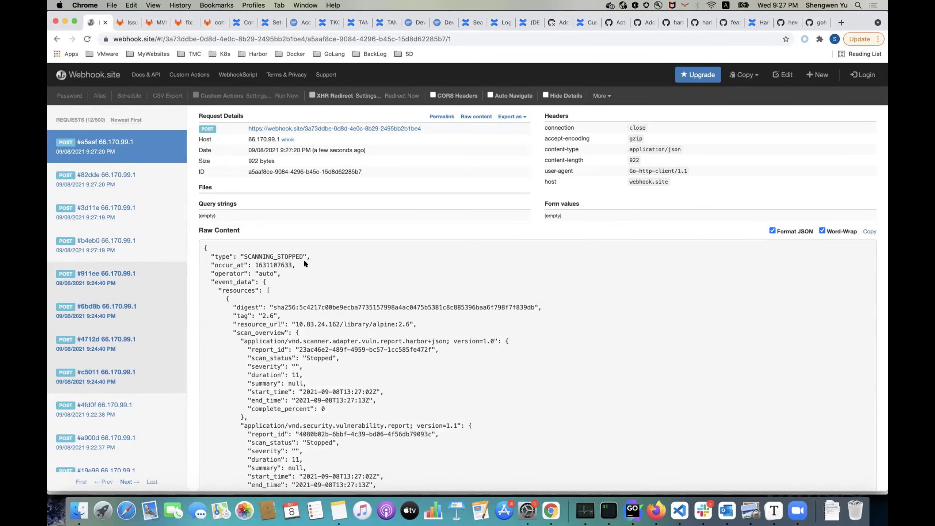
Switch to Harbor in Firefox and check the scan status of the library project's nginx, redis, photon and alpine artifacts after the scheduled scan was stopped
key(super+Tab)
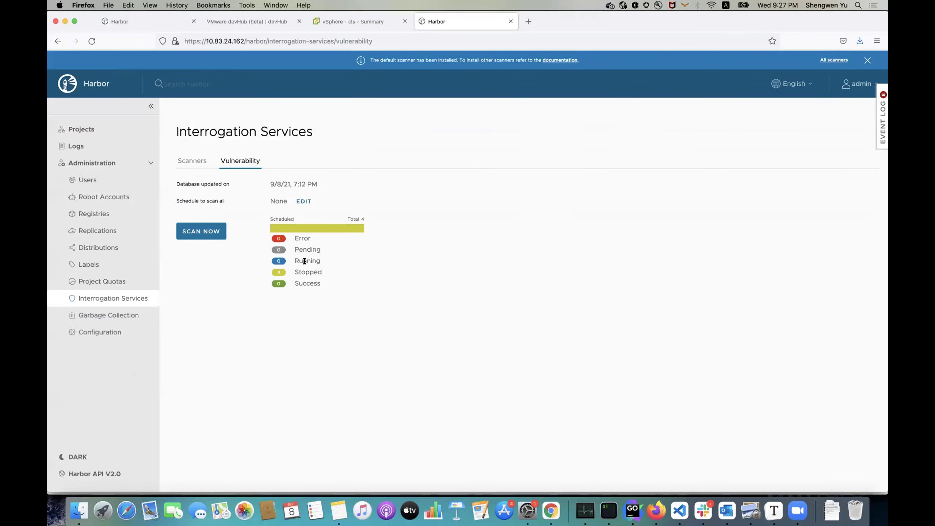
click(98, 131)
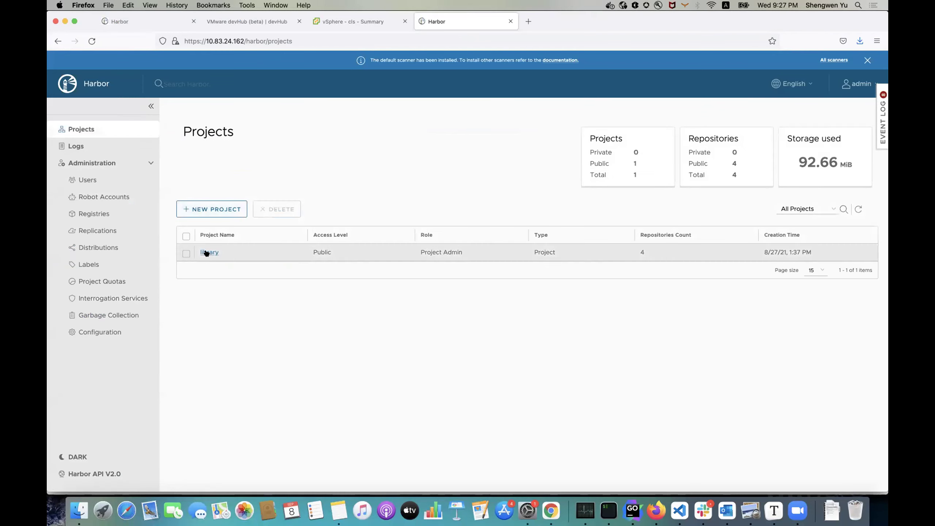
click(206, 252)
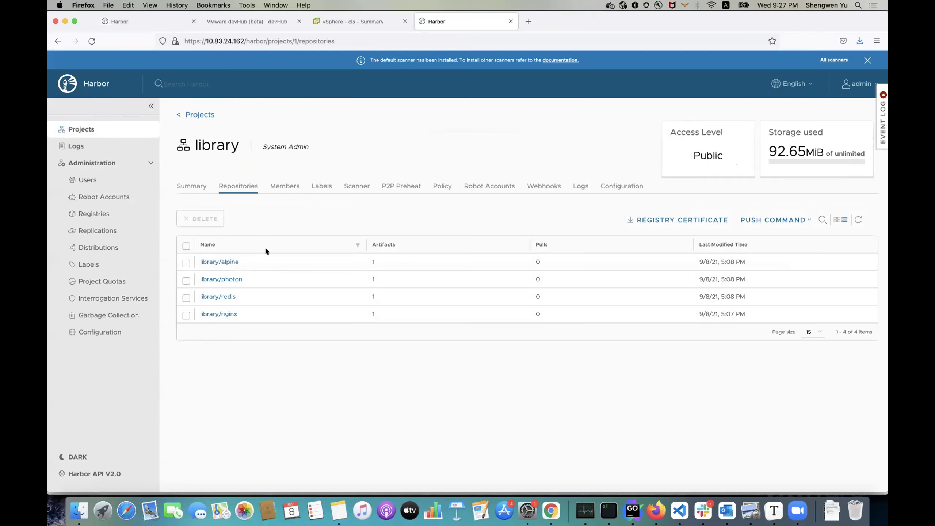
click(228, 314)
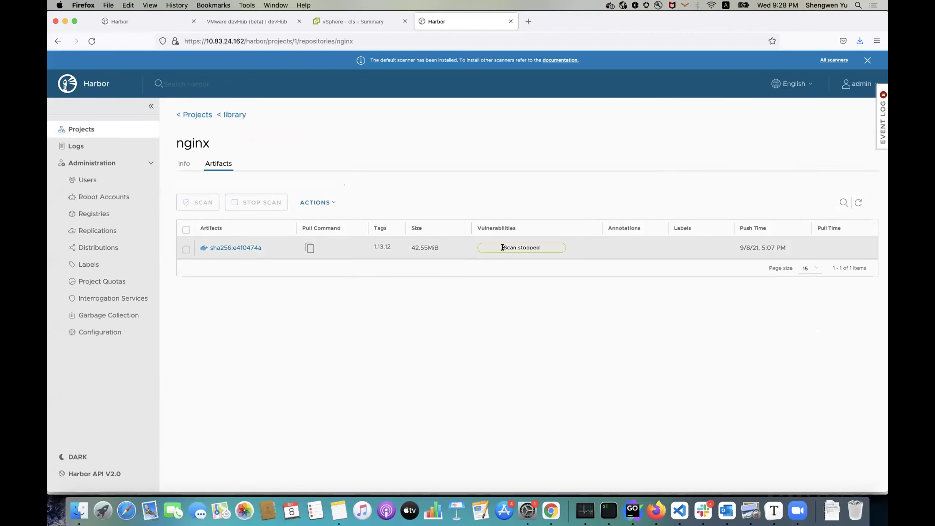
click(232, 116)
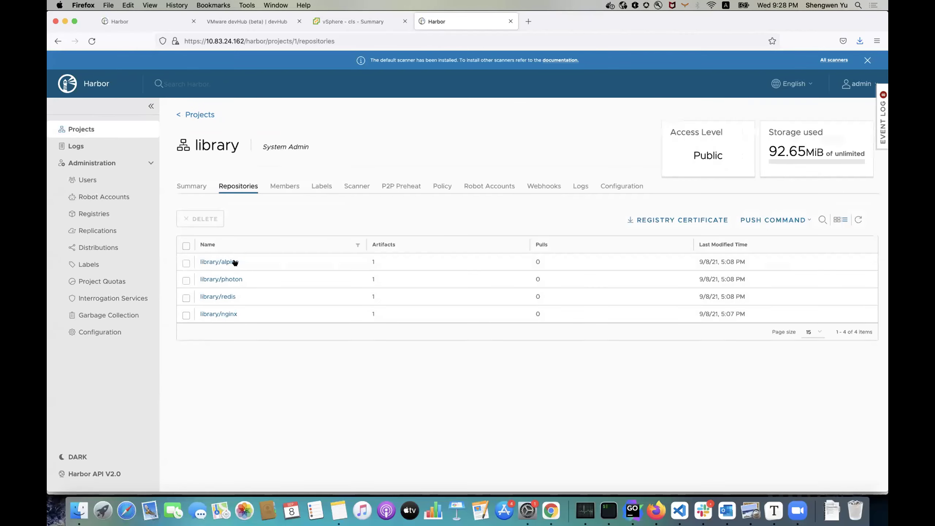
click(227, 297)
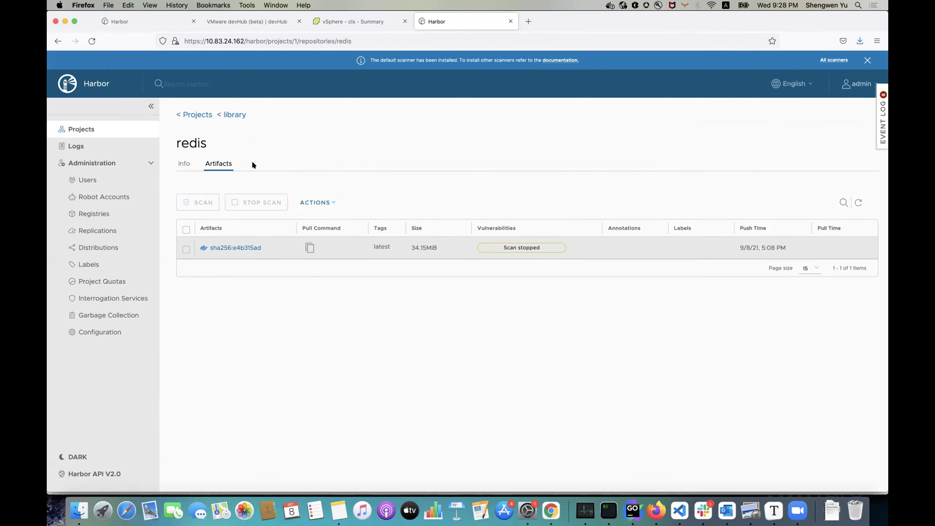
click(233, 114)
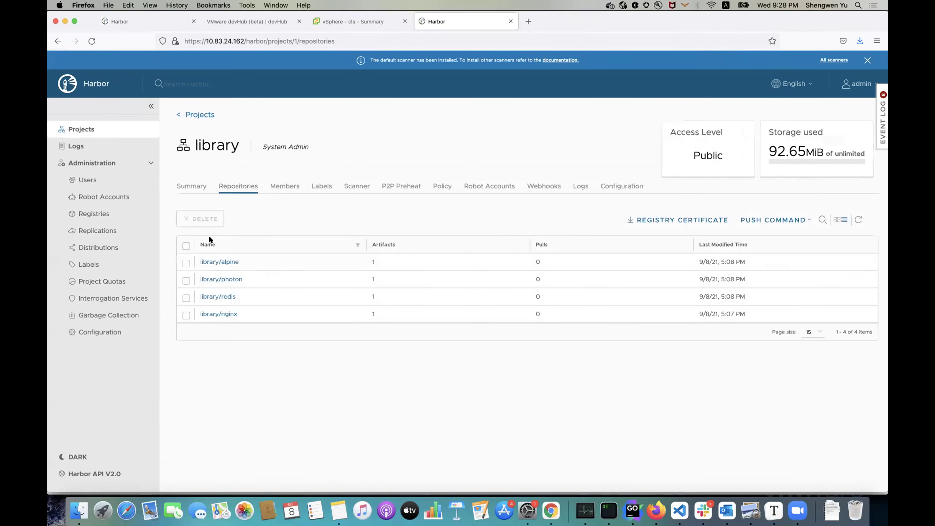
click(219, 279)
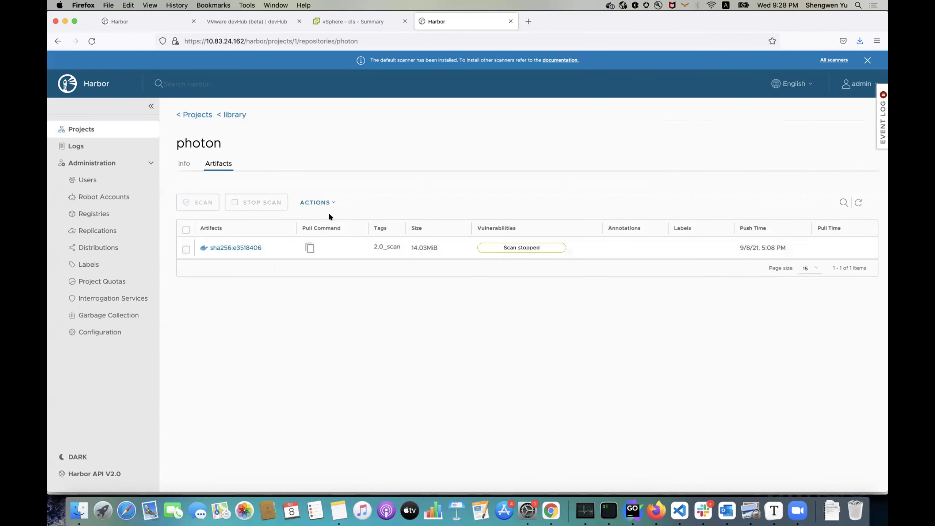
click(234, 113)
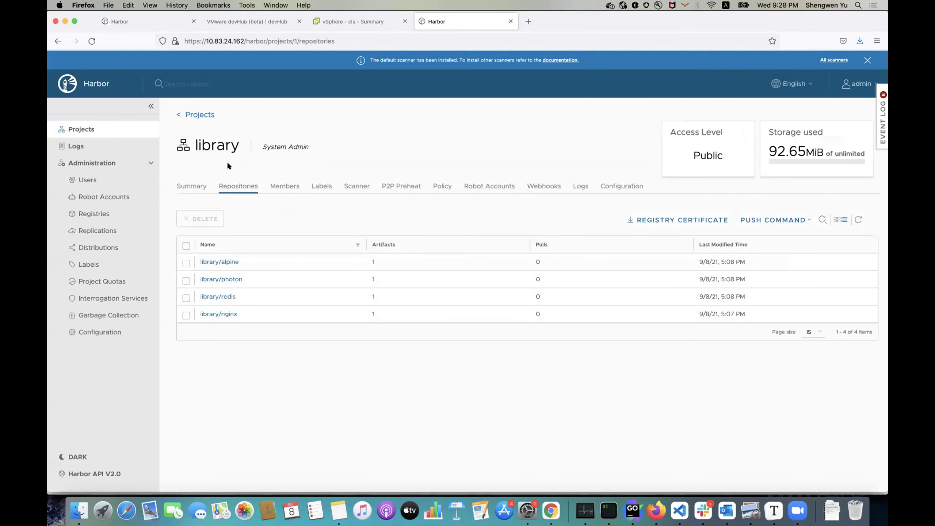
click(220, 262)
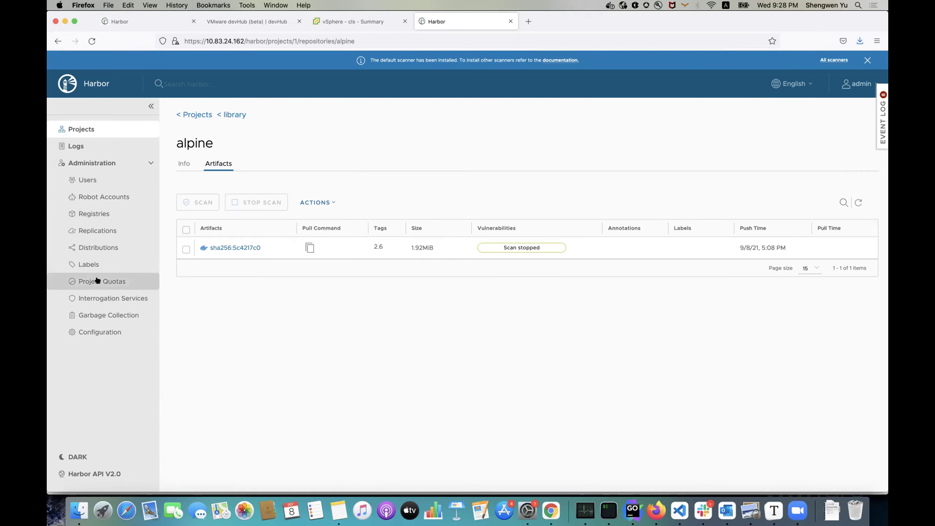
Compare the scan-all status in Interrogation Services with the newest alpine notification's payload on Webhook.site in Chrome, examining its operator field
click(98, 301)
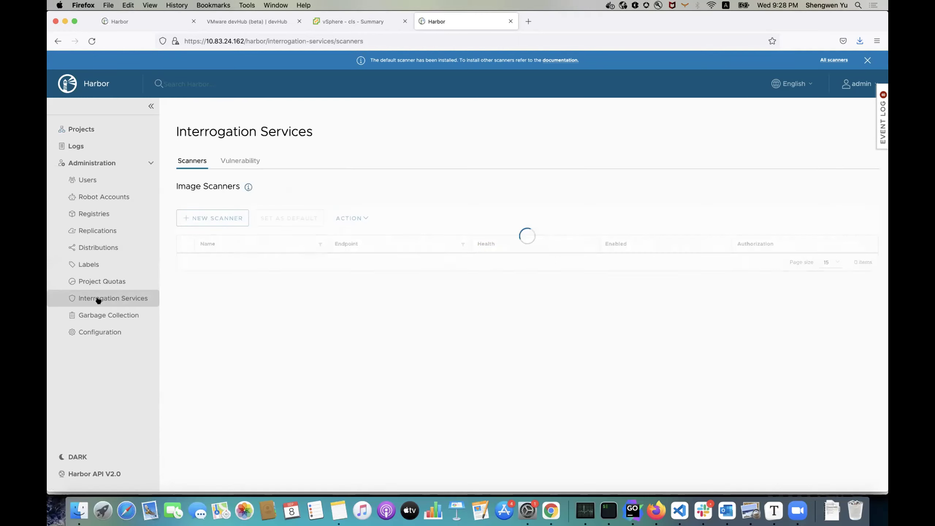
click(242, 161)
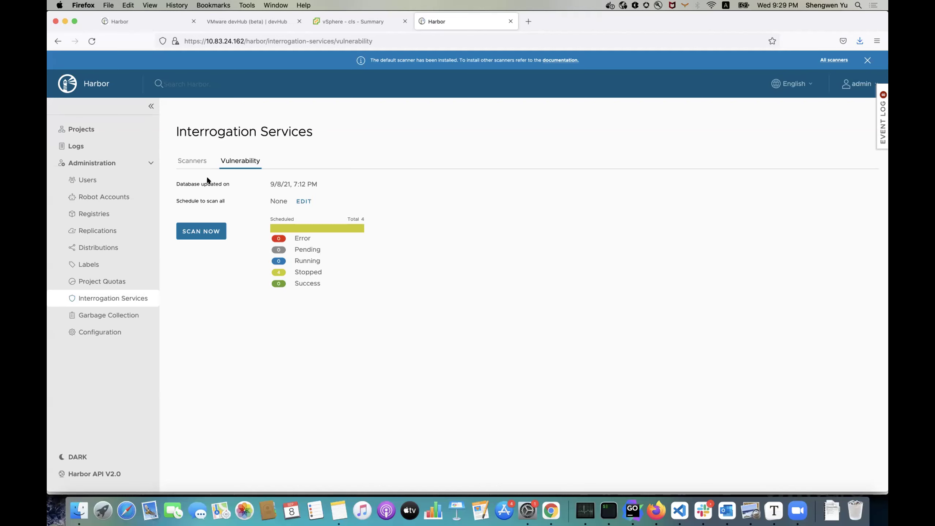
key(super+Tab)
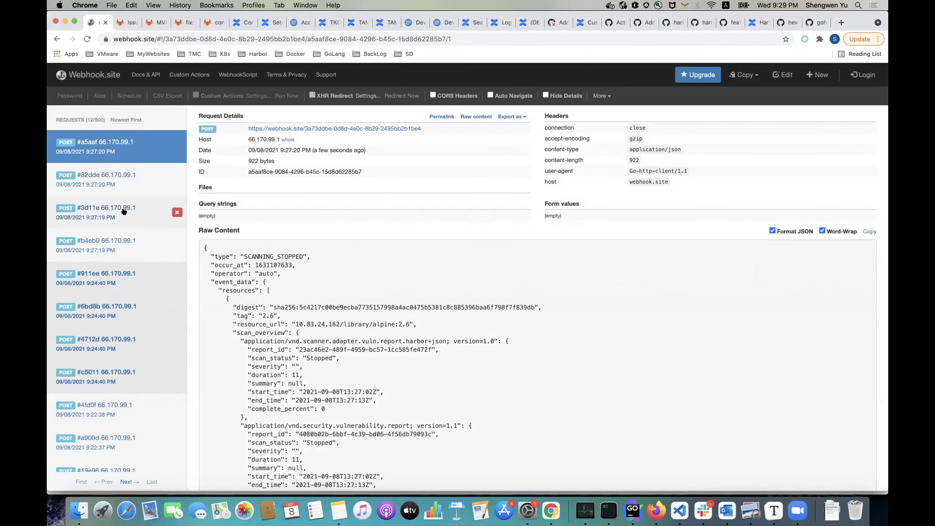
scroll(152, 230, down, 3)
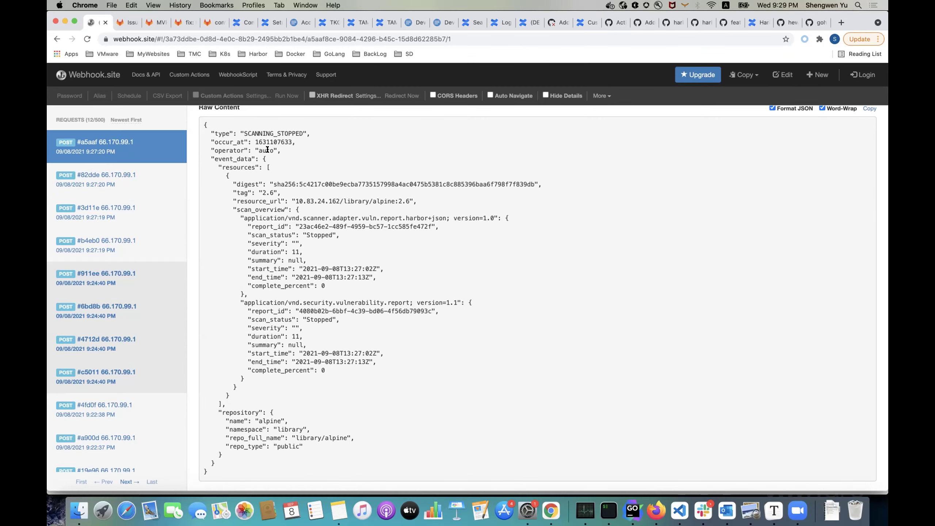
key(super+Tab)
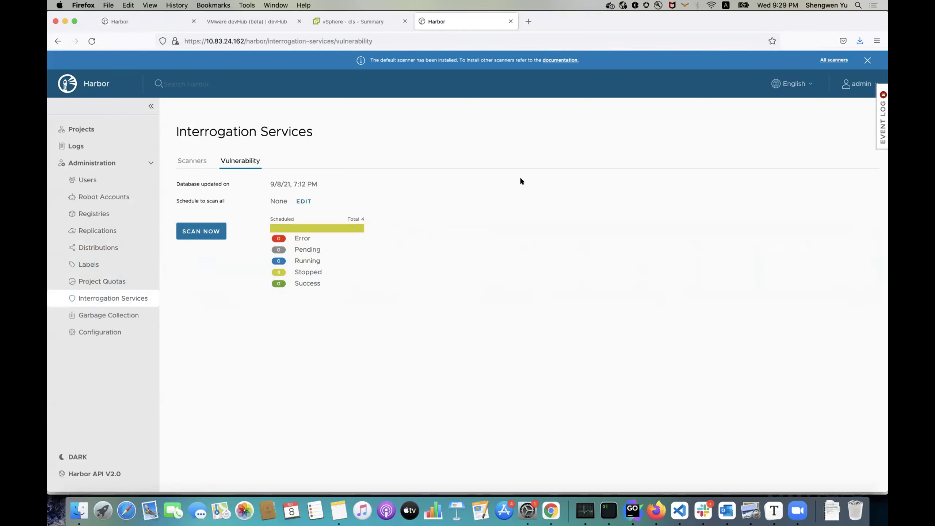
key(super+Tab)
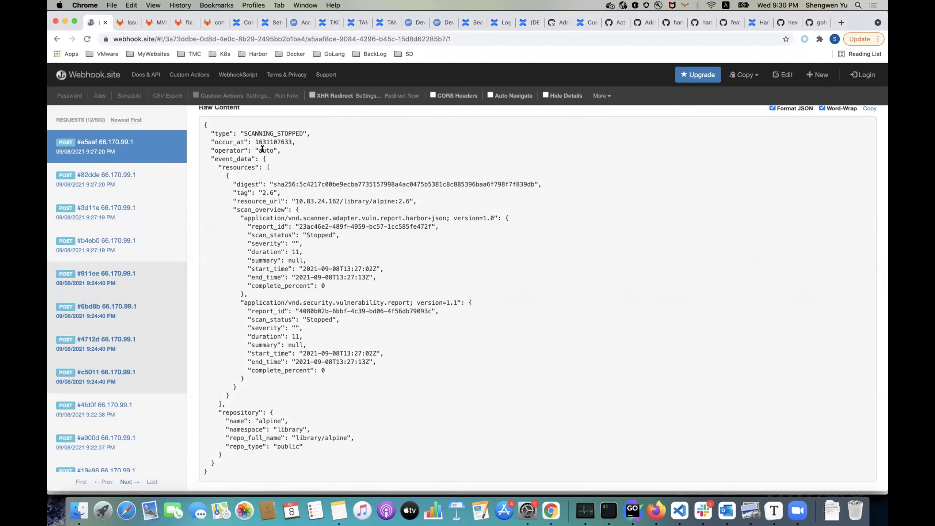
drag(258, 149, 273, 150)
click(283, 151)
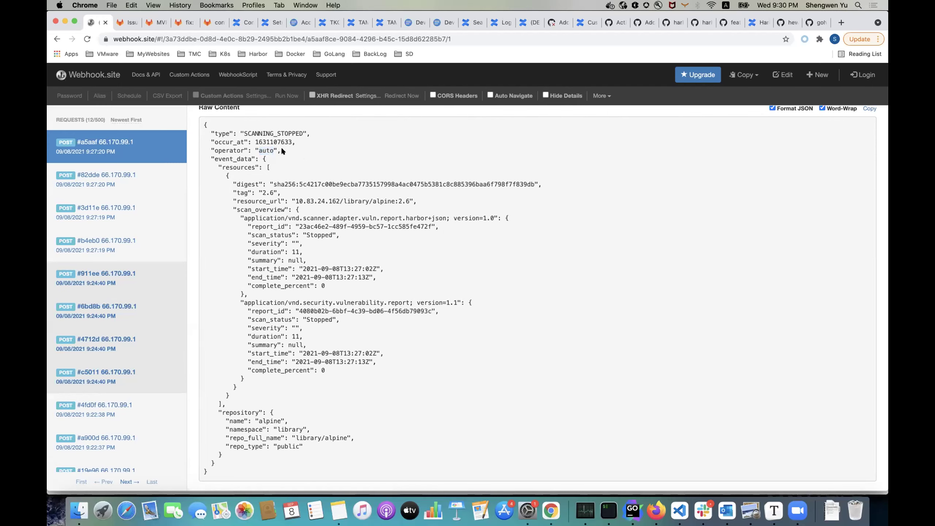